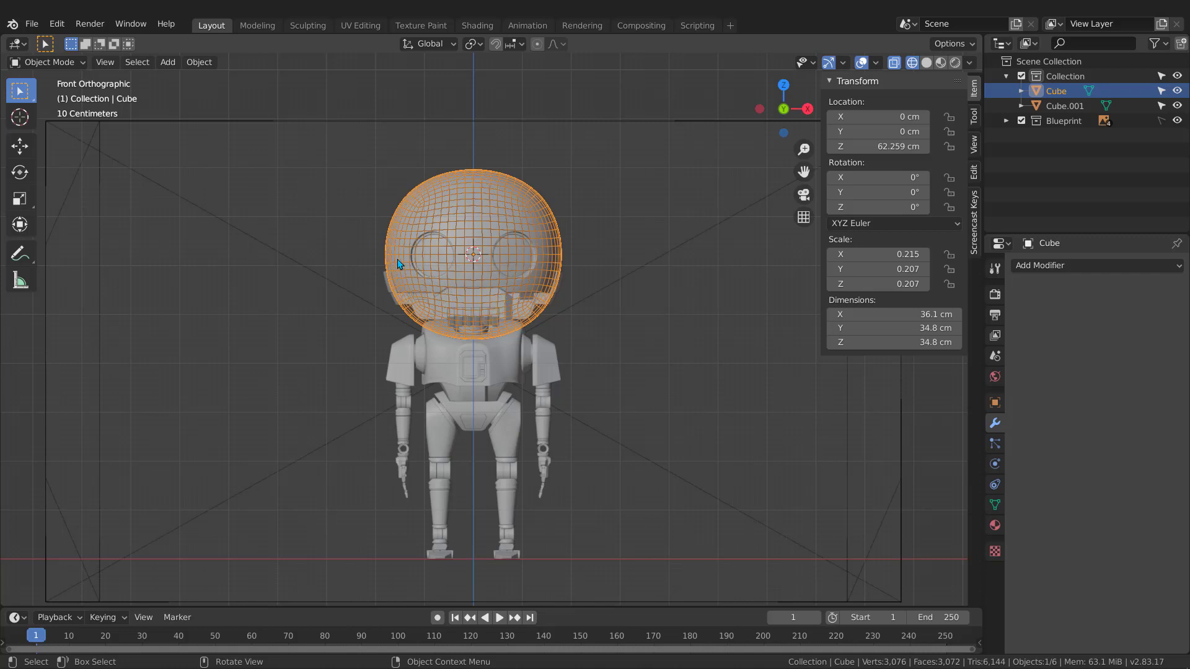
# - View the two spheres at an angle in perspective and hide the transform sidebar
pyautogui.scroll(-3, 397, 263)
pyautogui.moveTo(396, 295); pyautogui.dragTo(460, 322, button='middle')
pyautogui.scroll(-3, 460, 325)
pyautogui.keyDown('shift'); pyautogui.moveTo(474, 319); pyautogui.dragTo(397, 323, button='middle'); pyautogui.keyUp('shift')
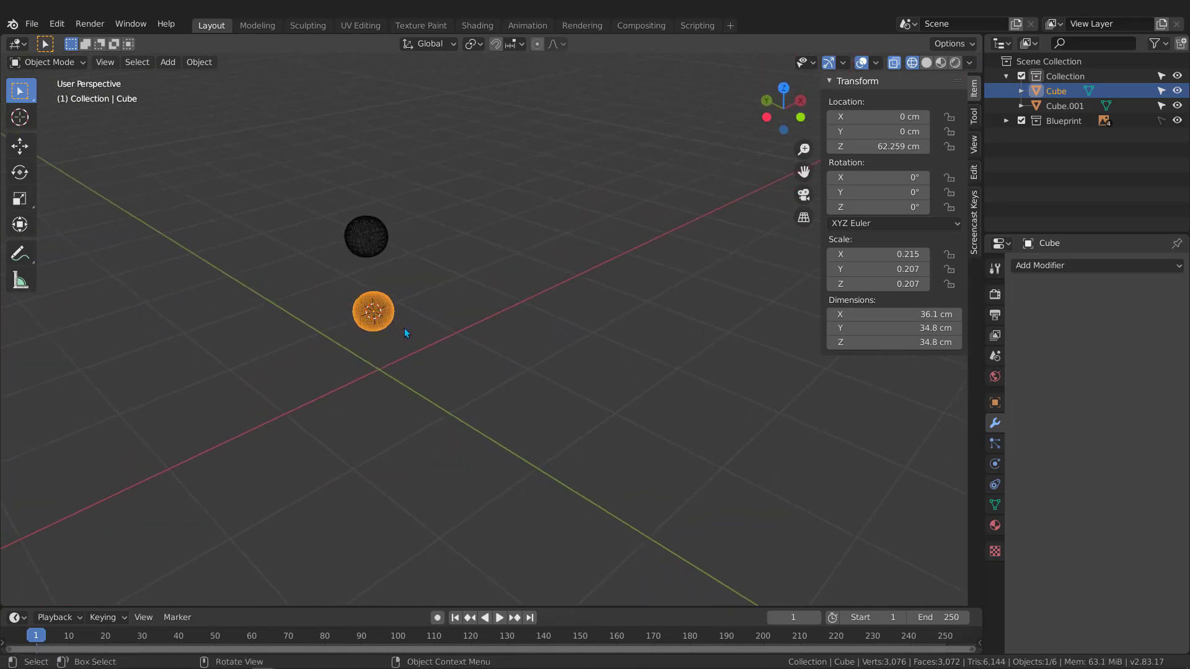
pyautogui.scroll(3, 404, 328)
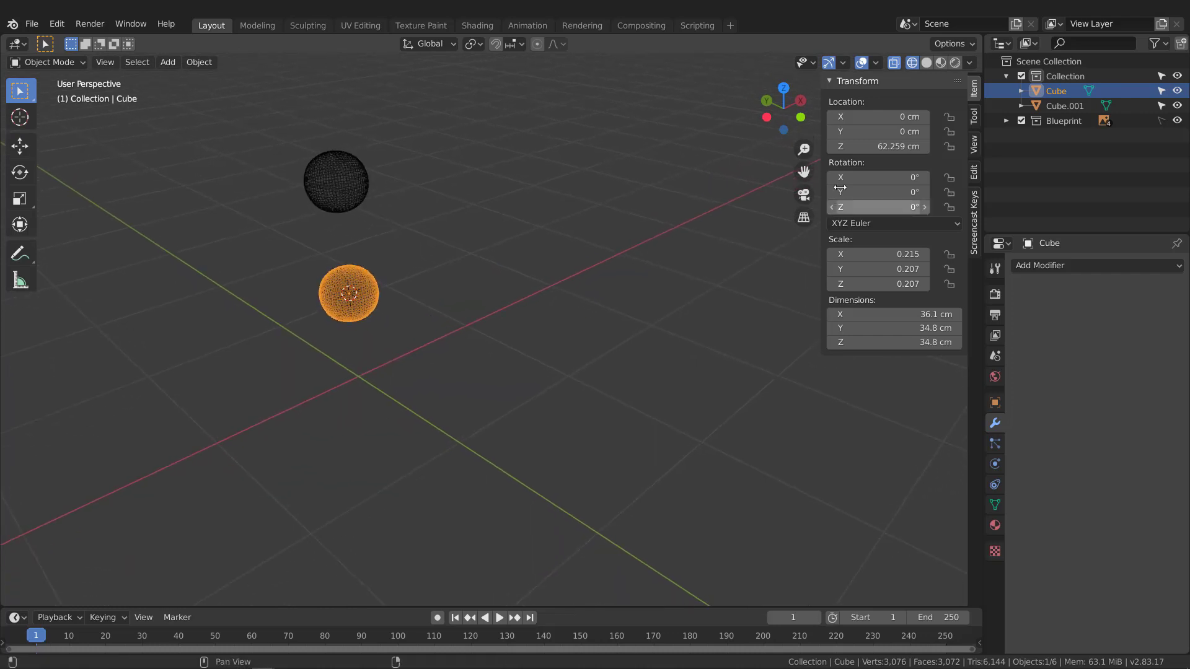
pyautogui.press('n')
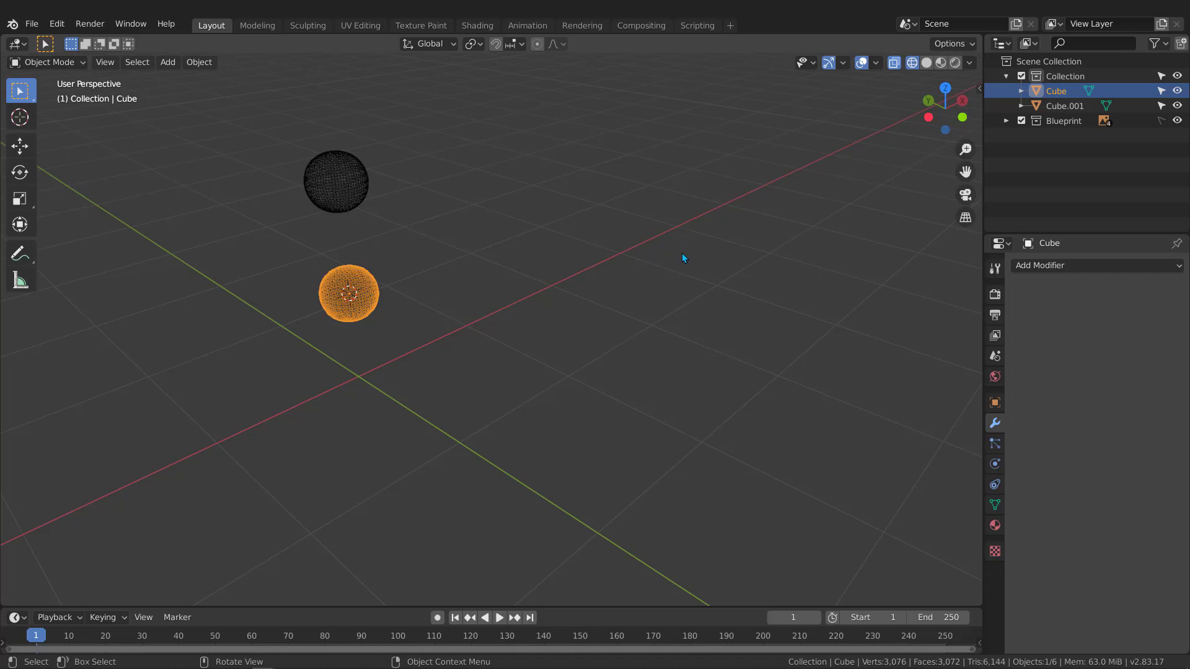
# - Search the add-on preferences for "bool" to check the Bool Tool add-on, and close the preferences
pyautogui.click(62, 24)
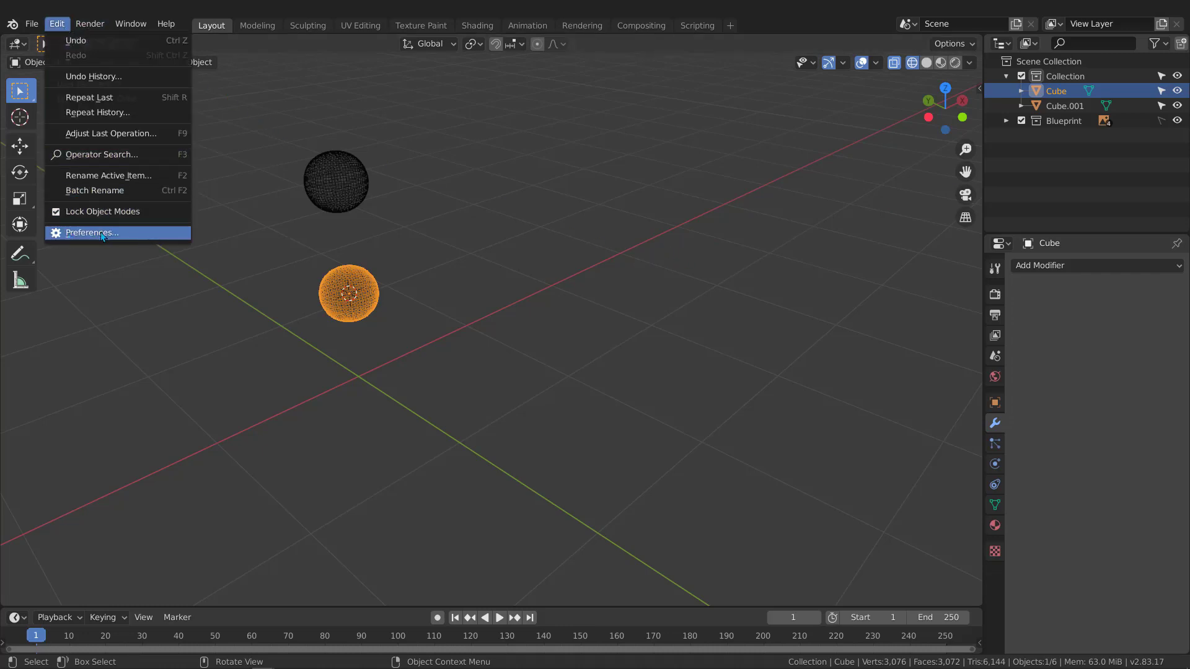
pyautogui.click(196, 363)
pyautogui.press('F4')
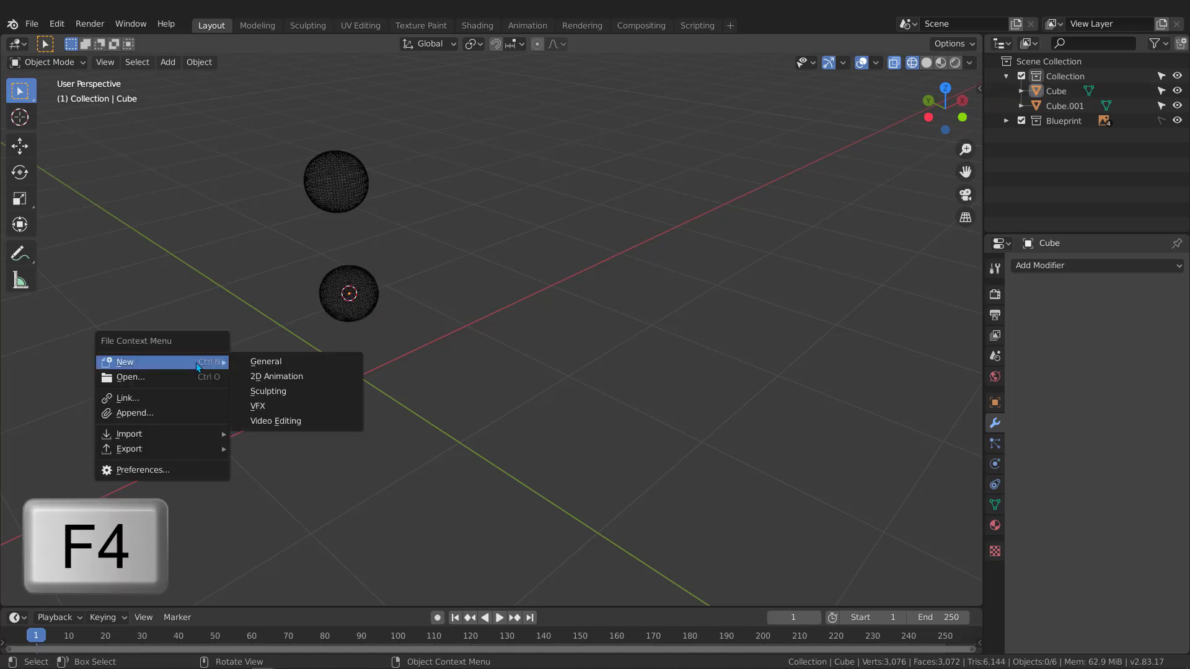
pyautogui.click(134, 471)
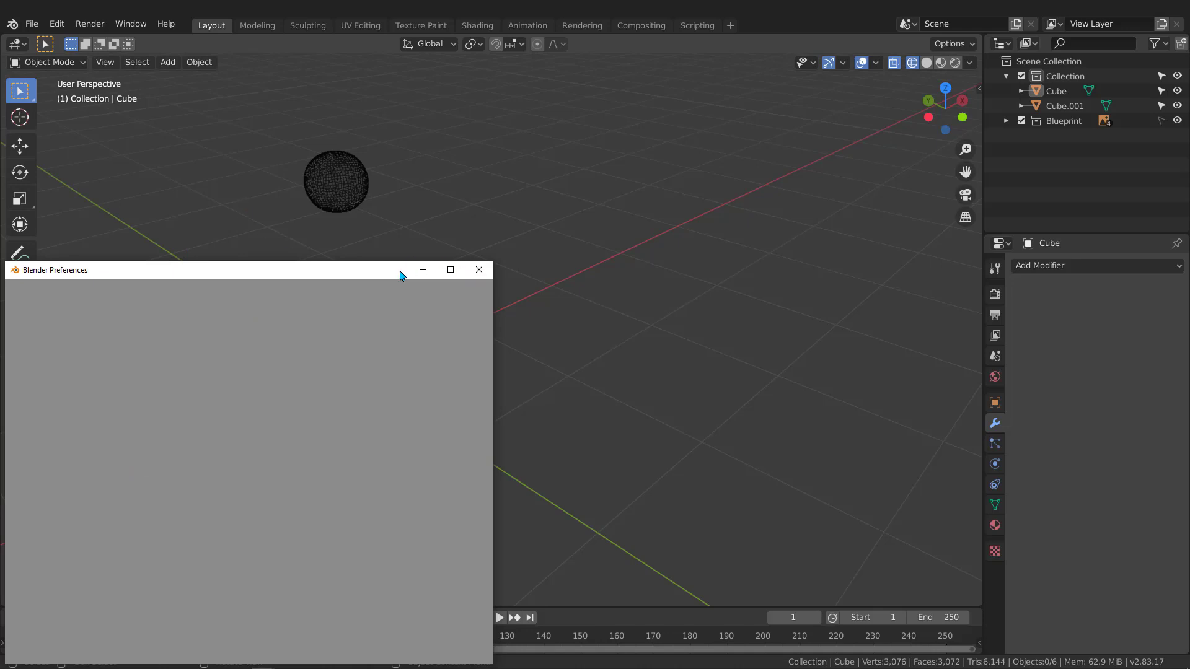
pyautogui.moveTo(283, 204); pyautogui.dragTo(309, 87)
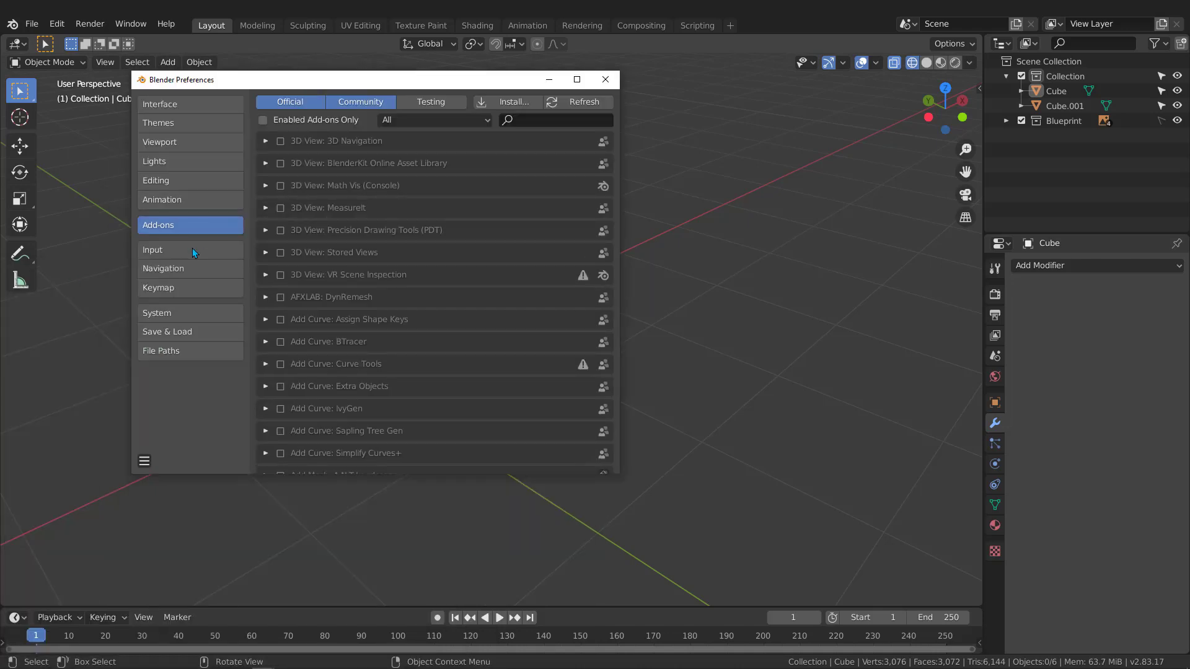
pyautogui.click(535, 118)
pyautogui.write('bool')
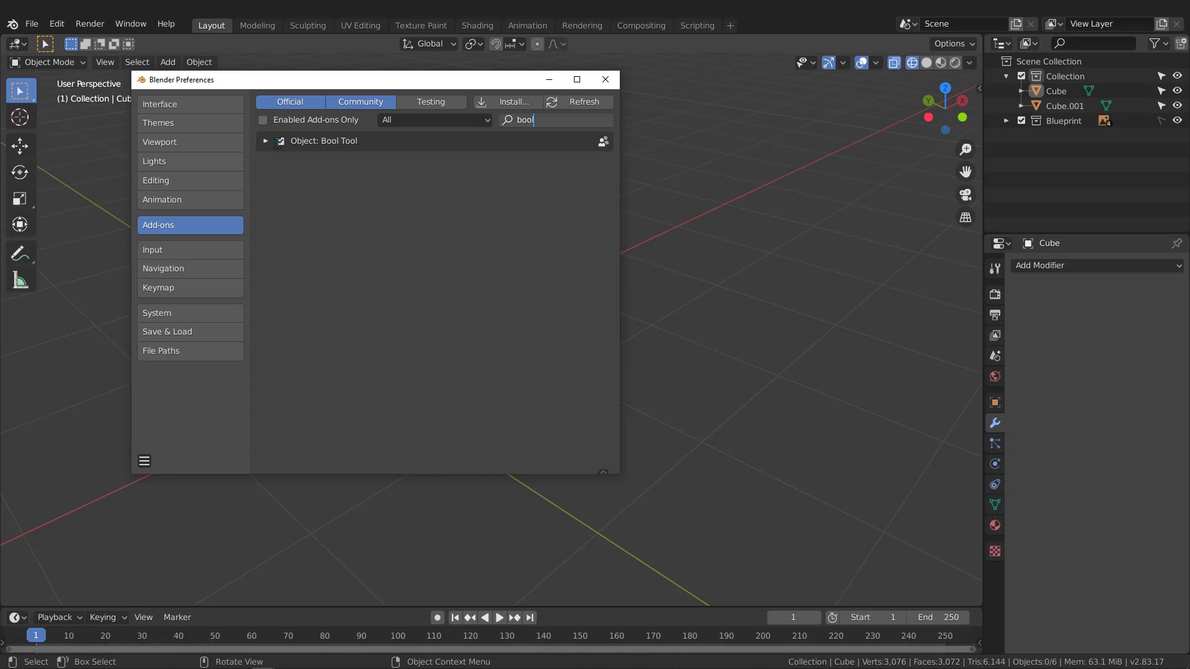
pyautogui.click(607, 80)
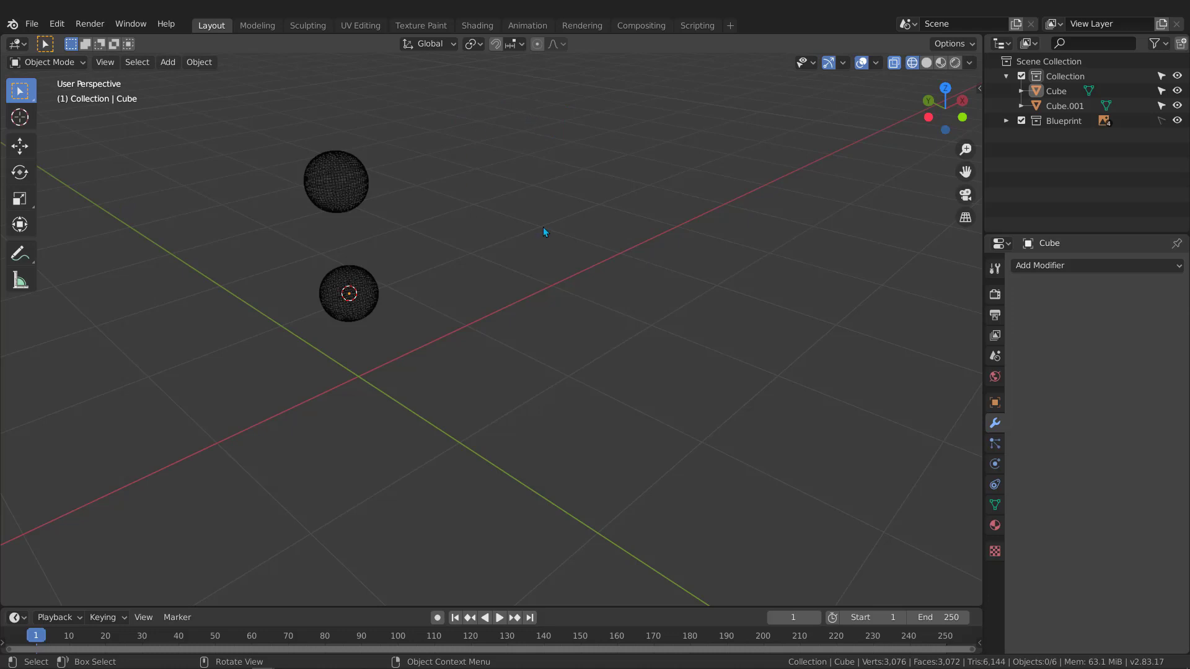
# - Examine the Auto Boolean and Brush Boolean operations of Bool Tool in the sidebar, and collapse the list
pyautogui.click(975, 88)
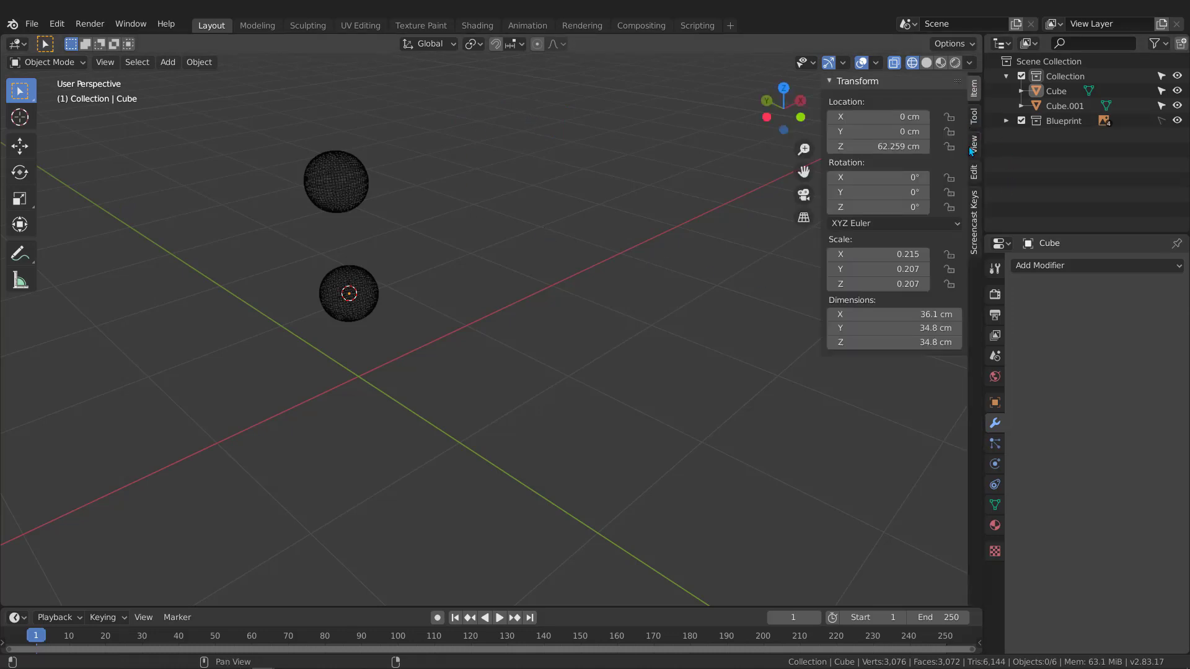
pyautogui.click(974, 173)
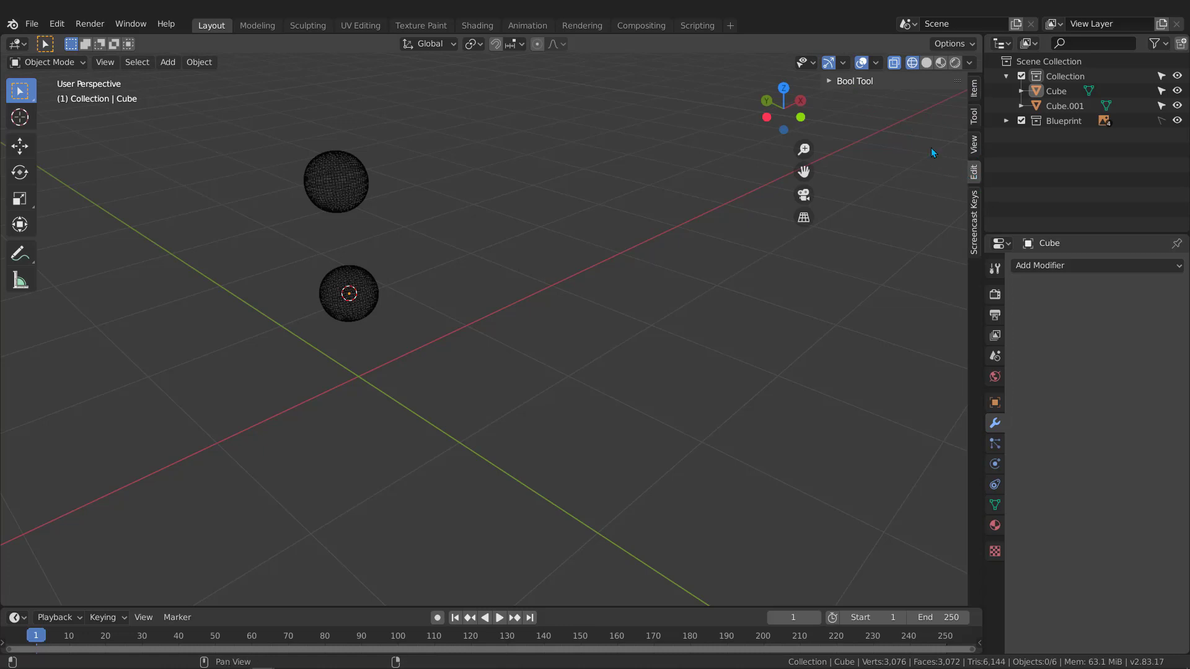
pyautogui.click(829, 81)
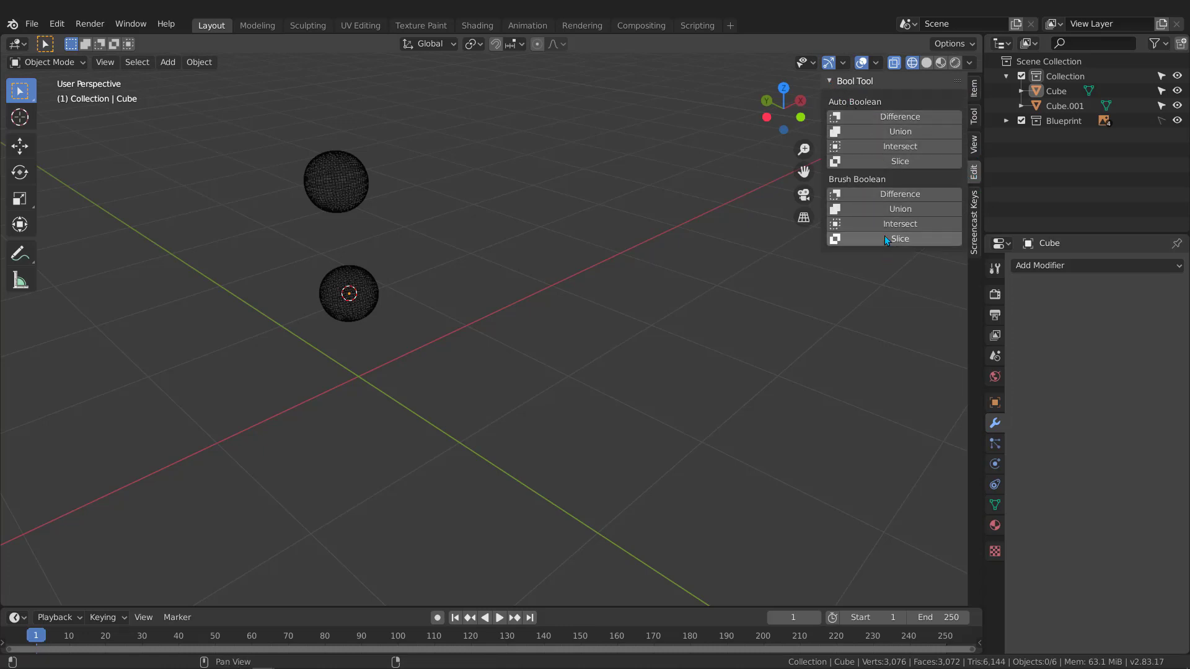
pyautogui.click(830, 80)
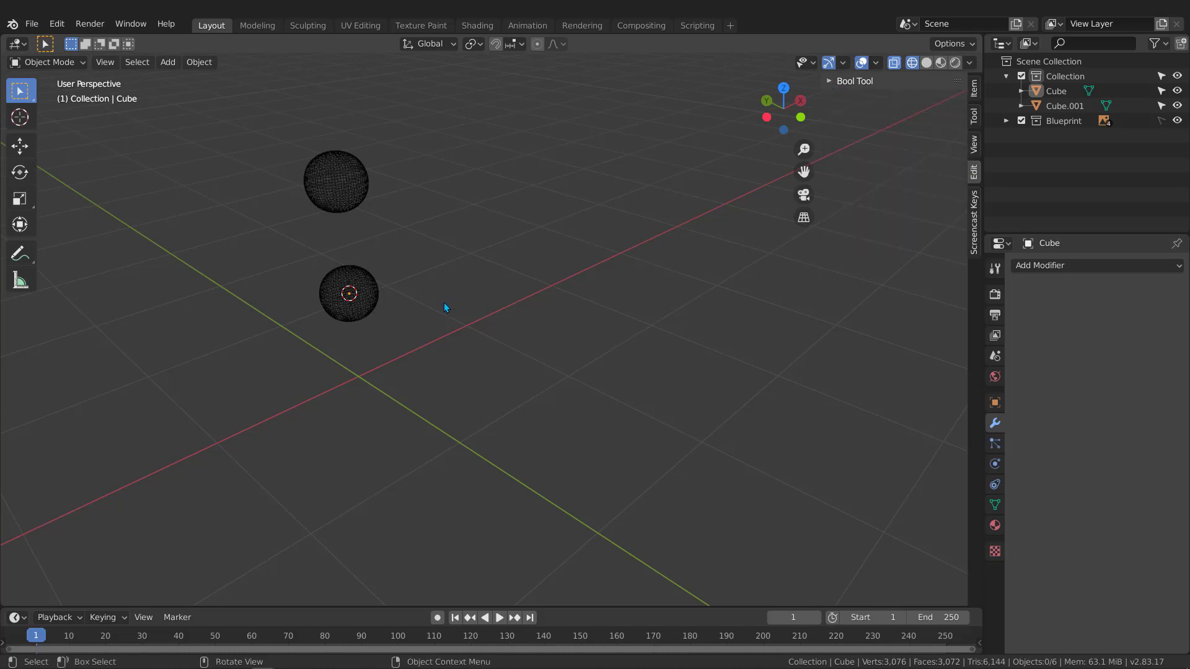
# - Add a cube mesh around the two spheres and switch the viewport to solid shading
pyautogui.moveTo(443, 307)
pyautogui.mouseDown(button='middle')
pyautogui.moveTo(422, 301)
pyautogui.moveTo(444, 310)
pyautogui.mouseUp(button='middle')
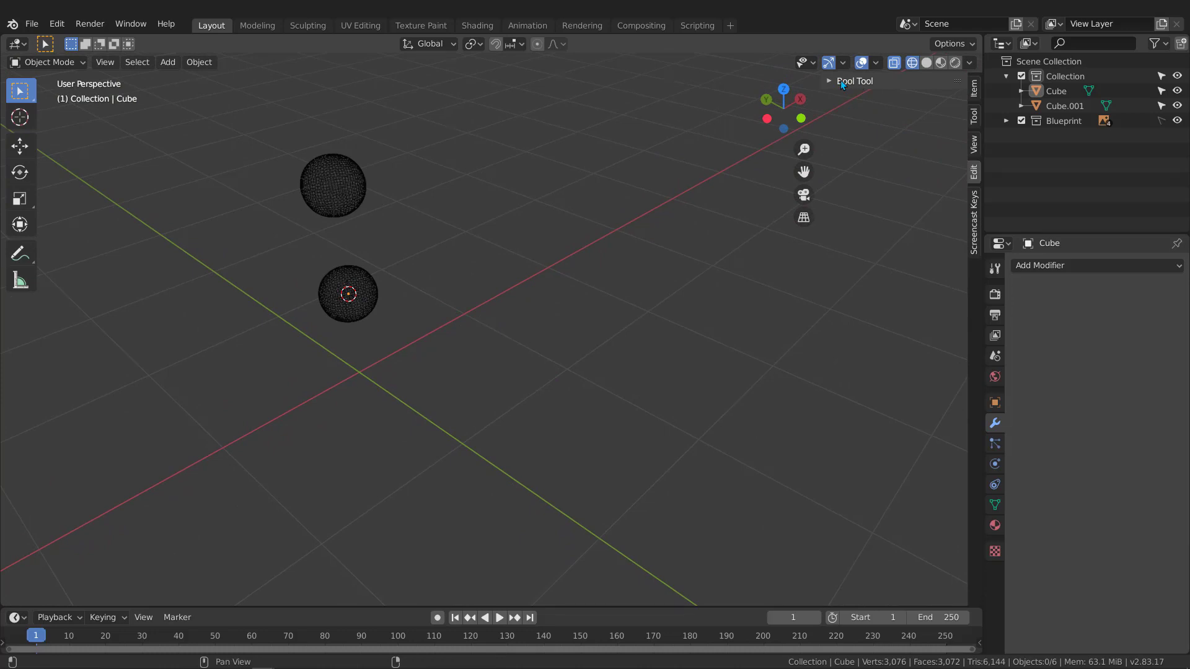
pyautogui.moveTo(499, 344)
pyautogui.mouseDown(button='middle')
pyautogui.moveTo(430, 320)
pyautogui.moveTo(516, 352)
pyautogui.moveTo(470, 342)
pyautogui.moveTo(488, 340)
pyautogui.mouseUp(button='middle')
pyautogui.hotkey('shift', 'a')
pyautogui.moveTo(487, 342)
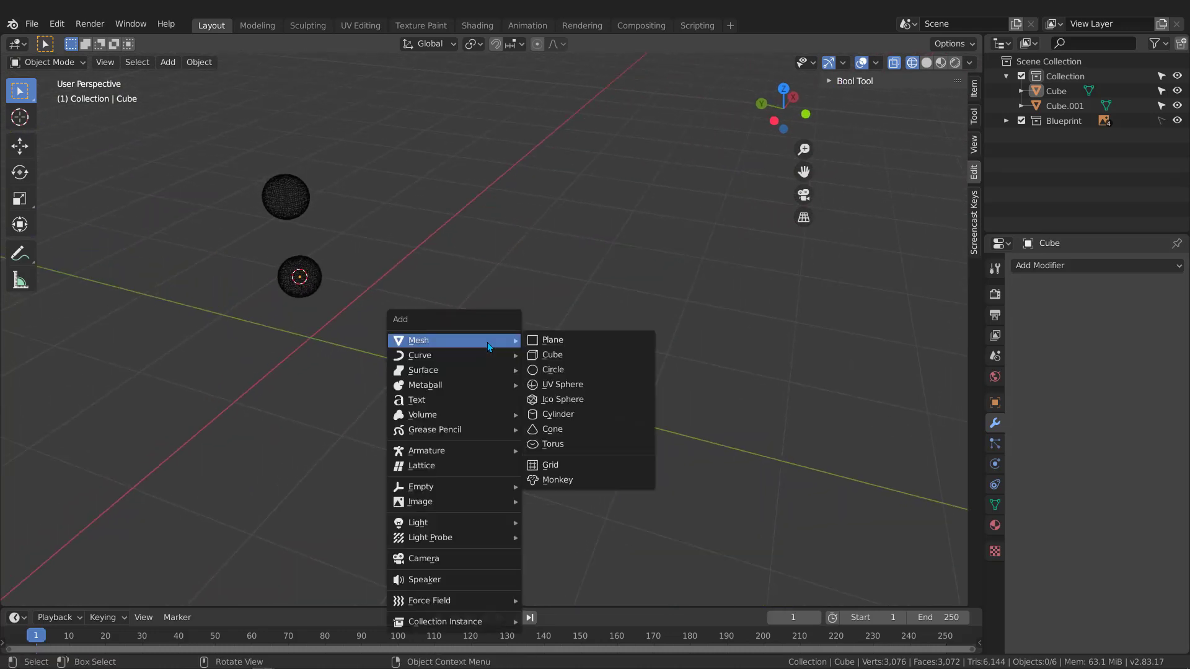
pyautogui.click(563, 354)
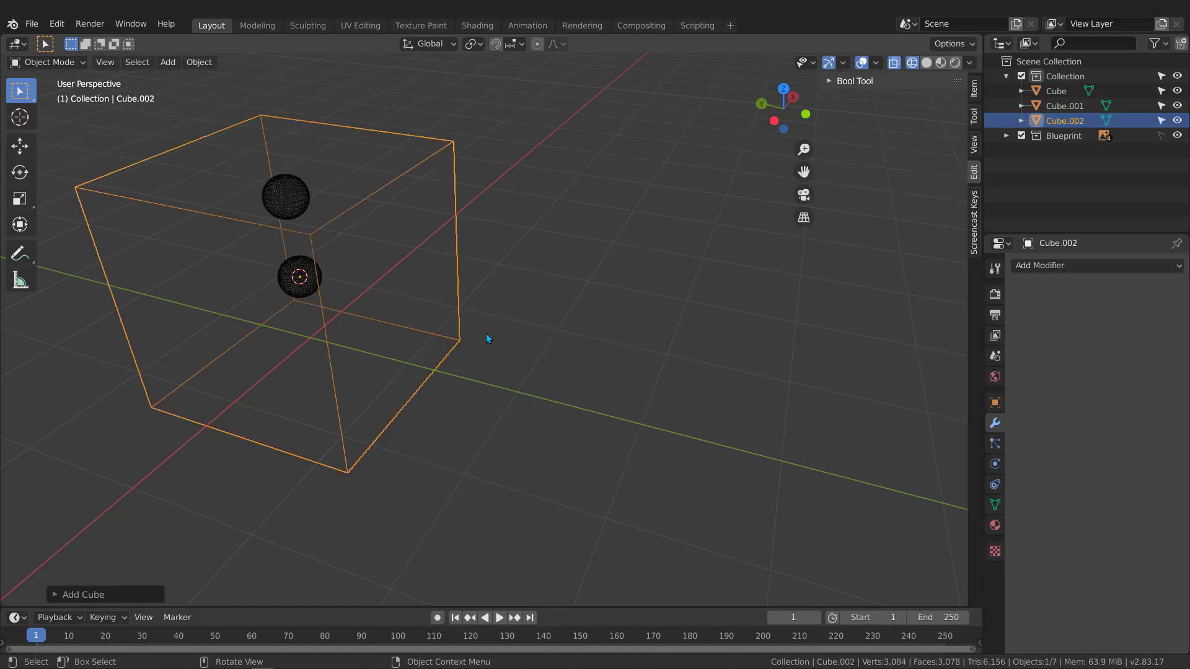
pyautogui.moveTo(487, 339); pyautogui.dragTo(540, 366, button='middle')
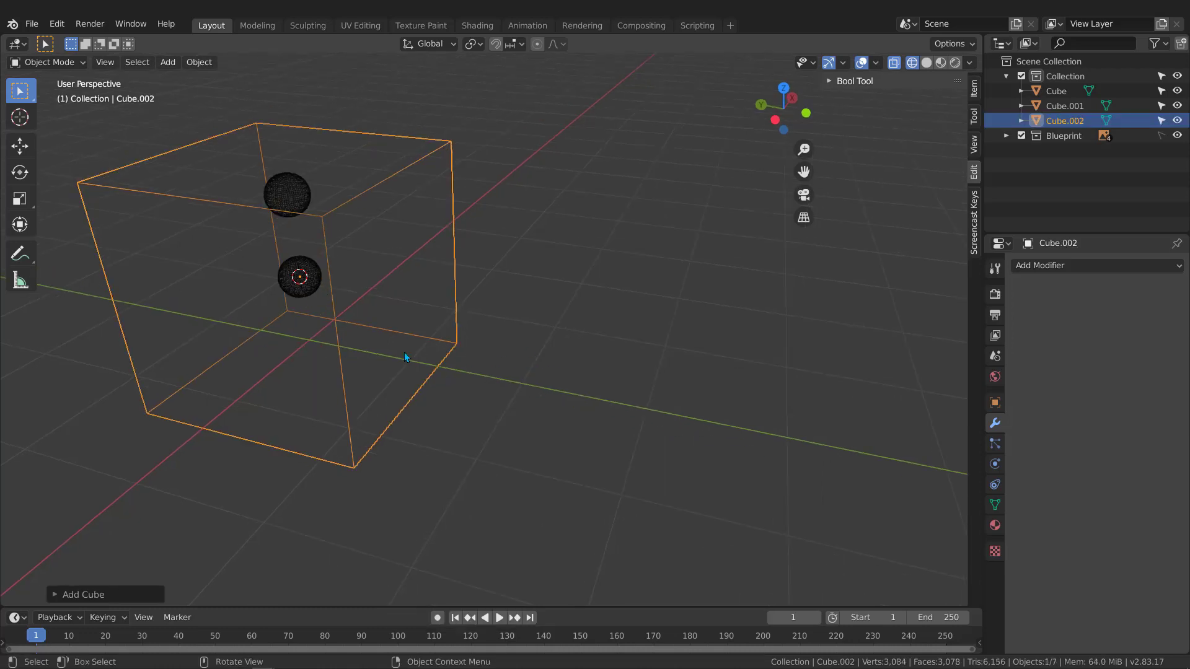
pyautogui.press('z')
pyautogui.click(522, 356)
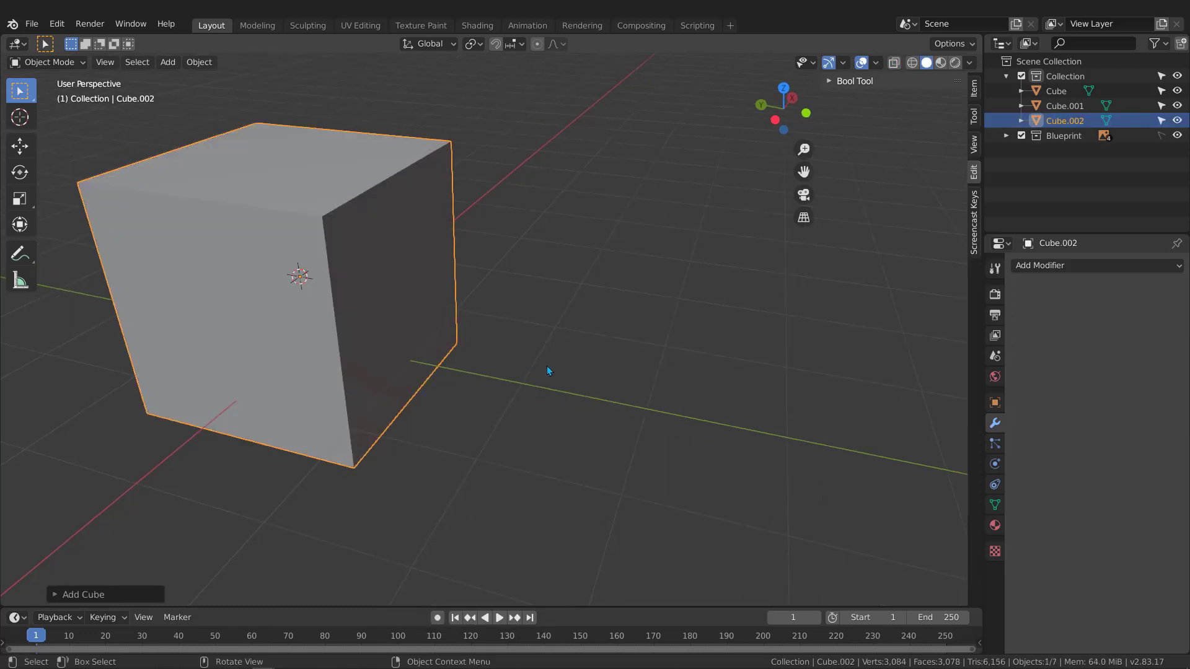
# - Move the new cube in the negative Y direction until it is clear of the two spheres
pyautogui.press('g')
pyautogui.press('y')
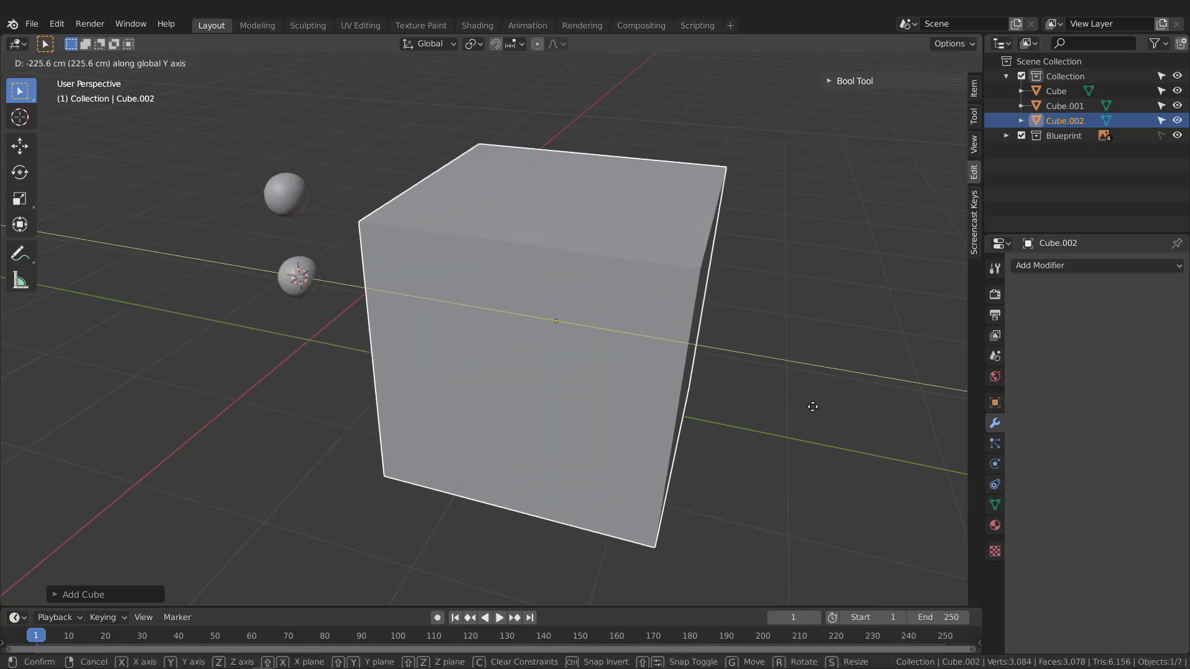
pyautogui.click(839, 416)
# - Add a cylinder mesh and scale it down uniformly to less than half its size
pyautogui.moveTo(653, 348); pyautogui.dragTo(574, 304, button='middle')
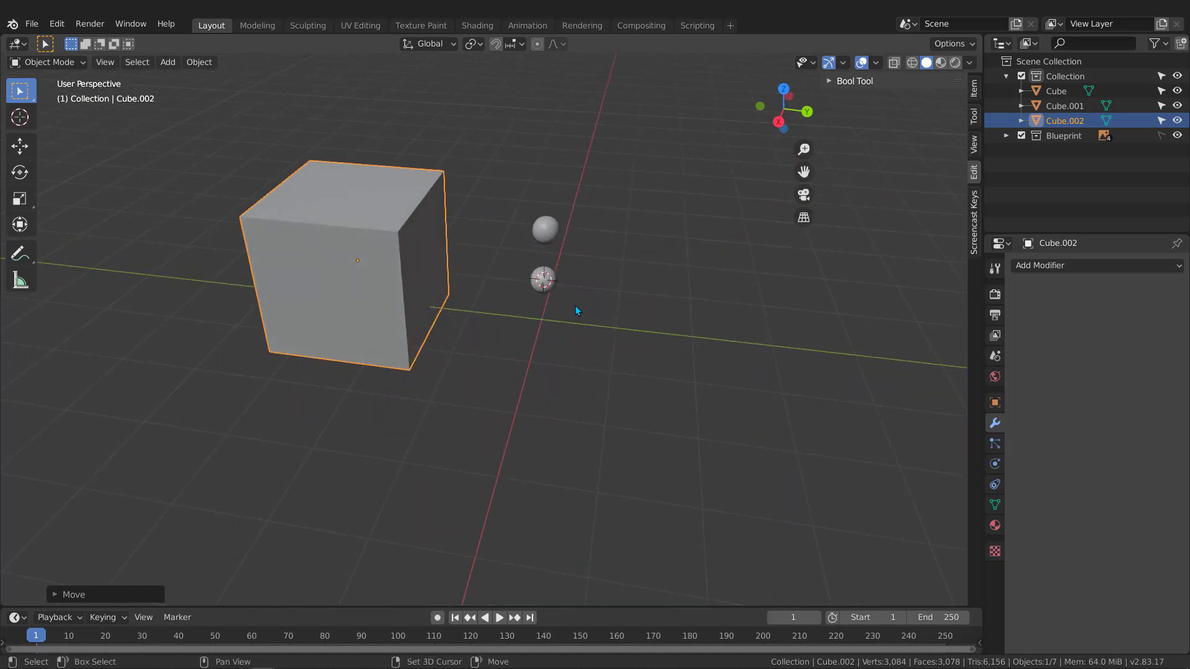
pyautogui.hotkey('shift', 'a')
pyautogui.moveTo(575, 306)
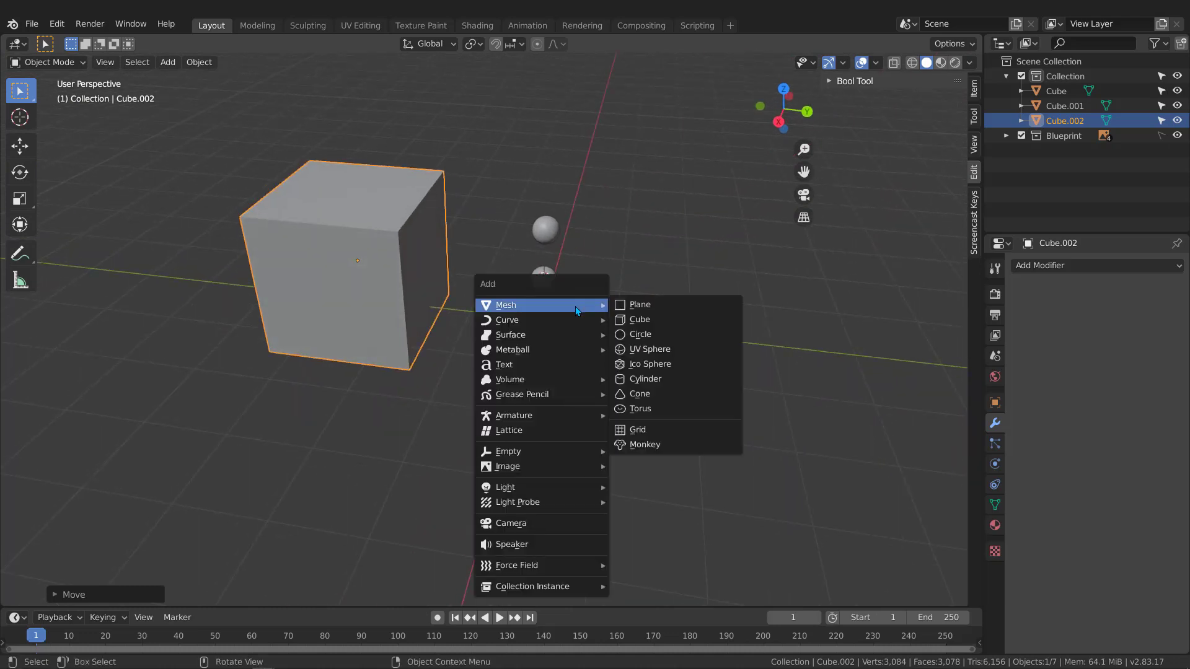
pyautogui.click(655, 385)
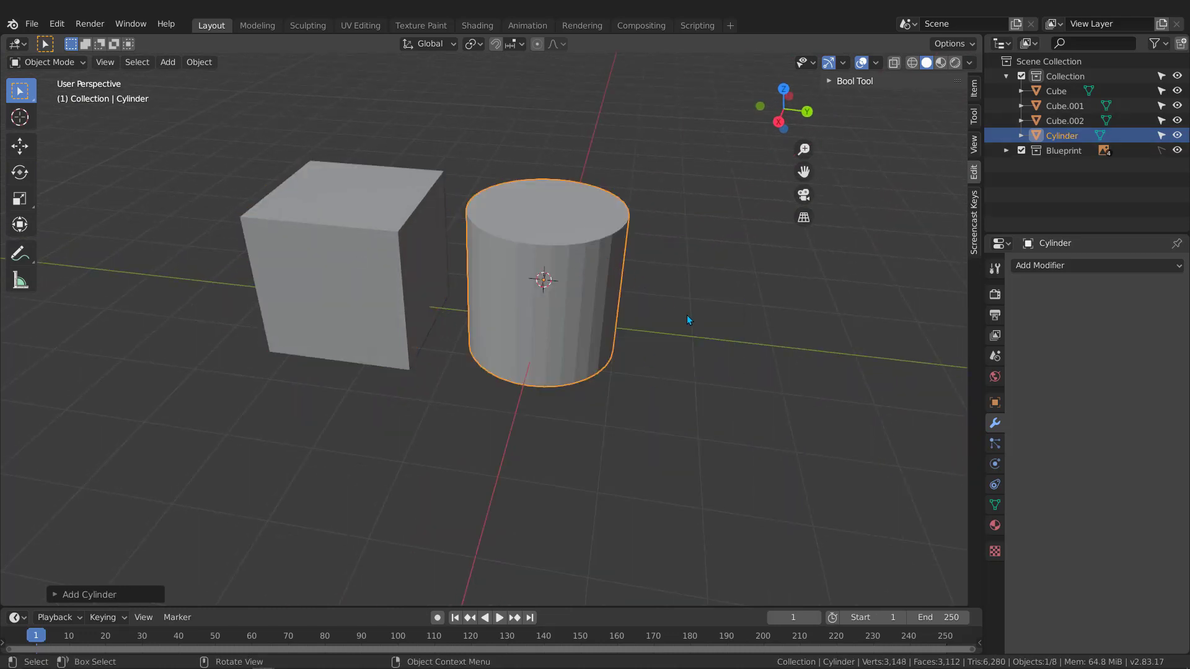
pyautogui.moveTo(687, 314); pyautogui.dragTo(796, 411, button='middle')
pyautogui.press('s')
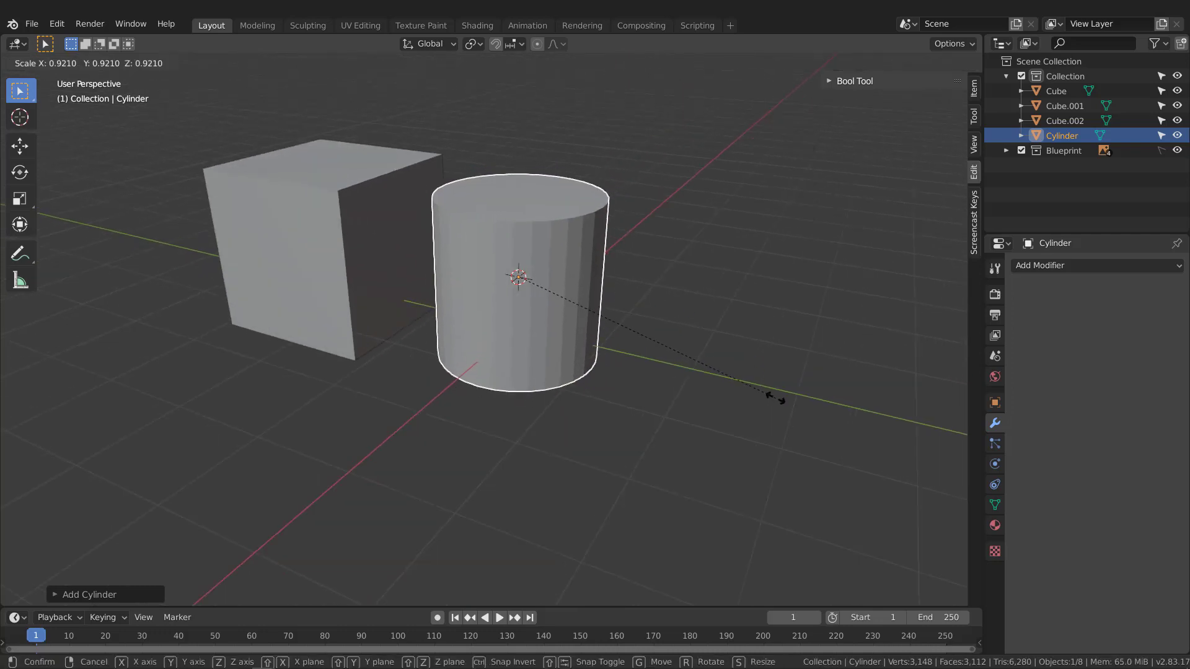
pyautogui.click(626, 300)
# - Rotate the cylinder about 90° around the global X axis so it lies horizontally
pyautogui.moveTo(626, 300); pyautogui.dragTo(712, 303, button='middle')
pyautogui.press('r')
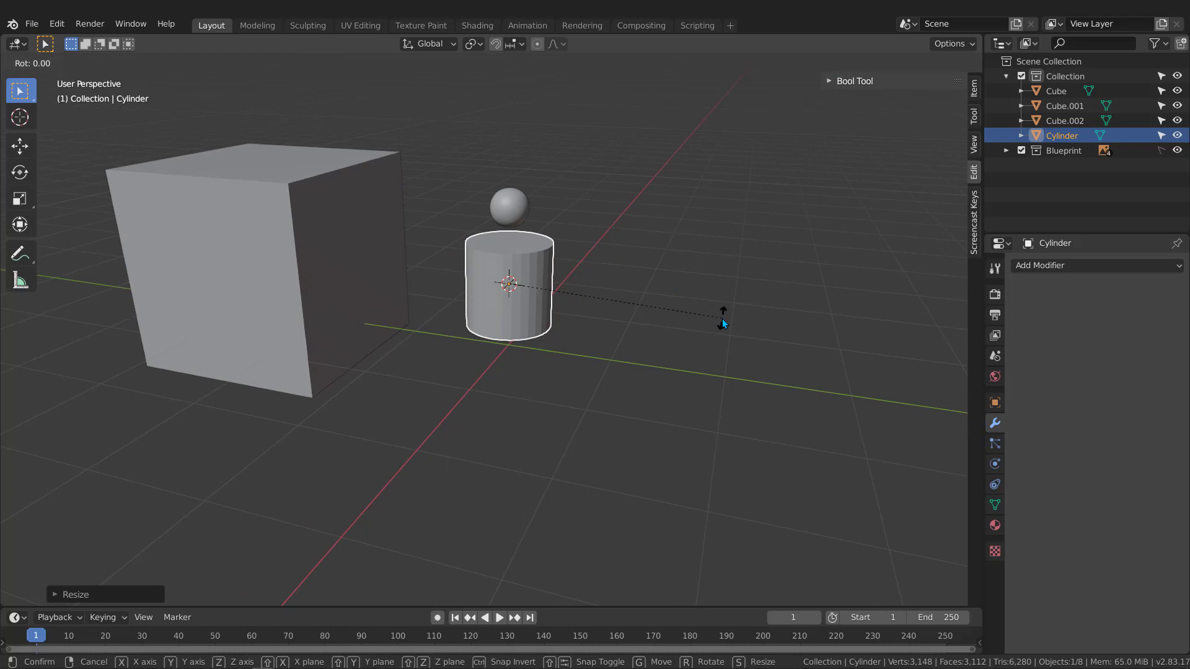
pyautogui.press('x')
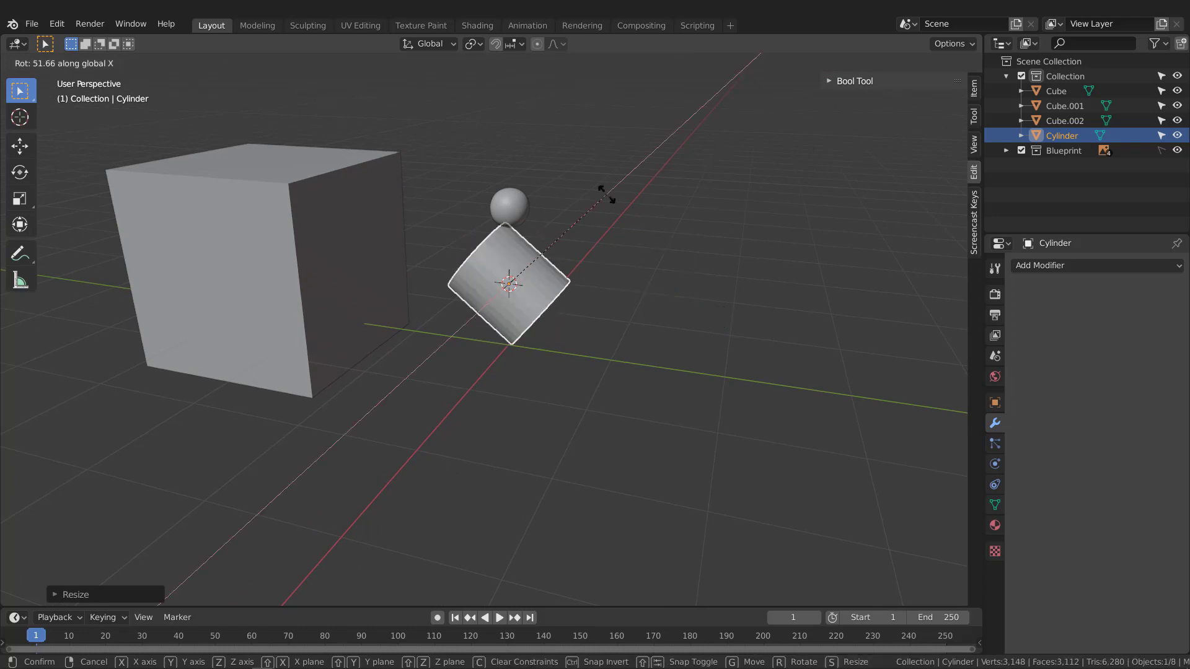
pyautogui.click(531, 150)
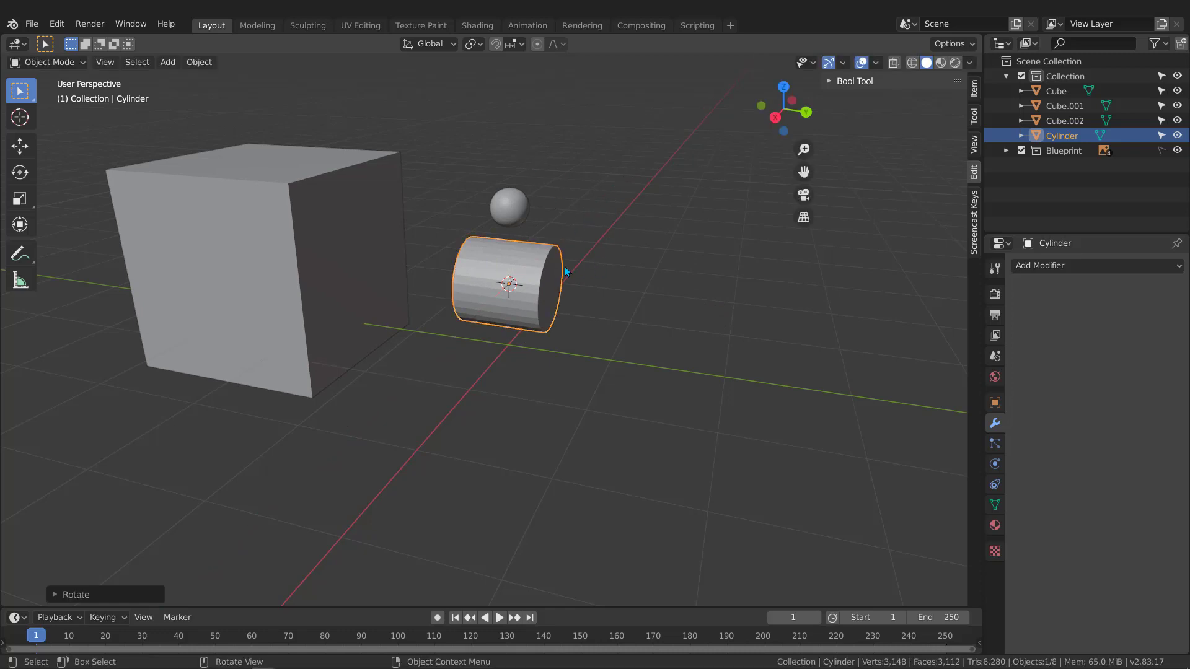
# - Stretch the cylinder along the Y axis to more than twice its length
pyautogui.moveTo(564, 267); pyautogui.dragTo(574, 285, button='middle')
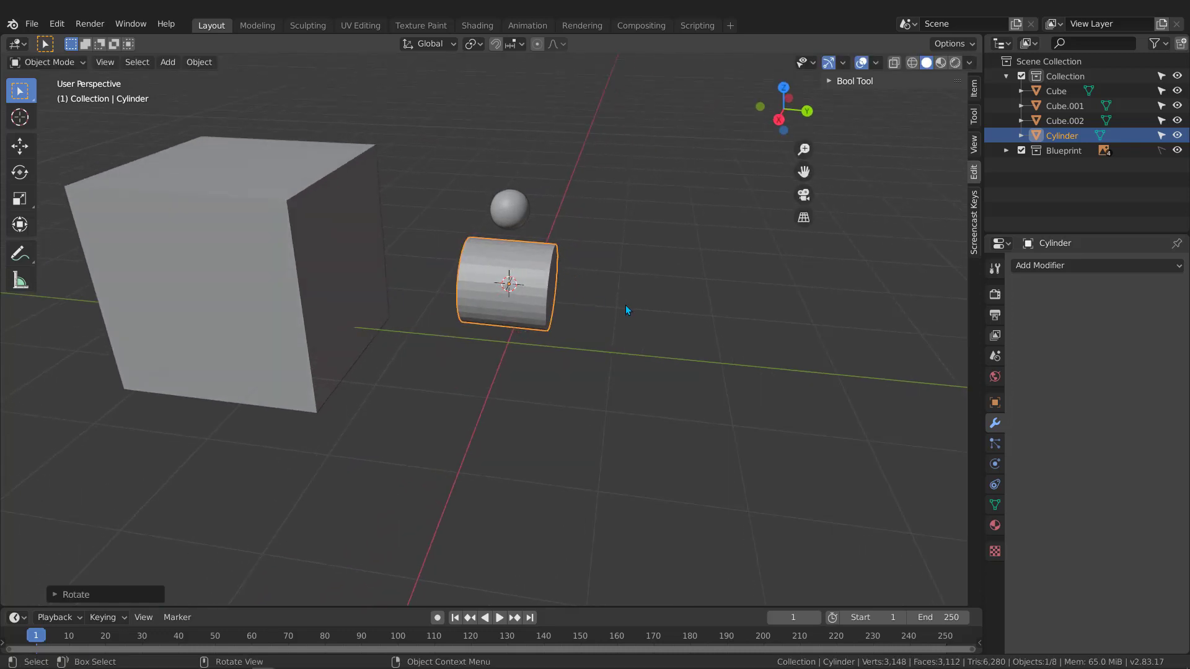
pyautogui.press('s')
pyautogui.press('y')
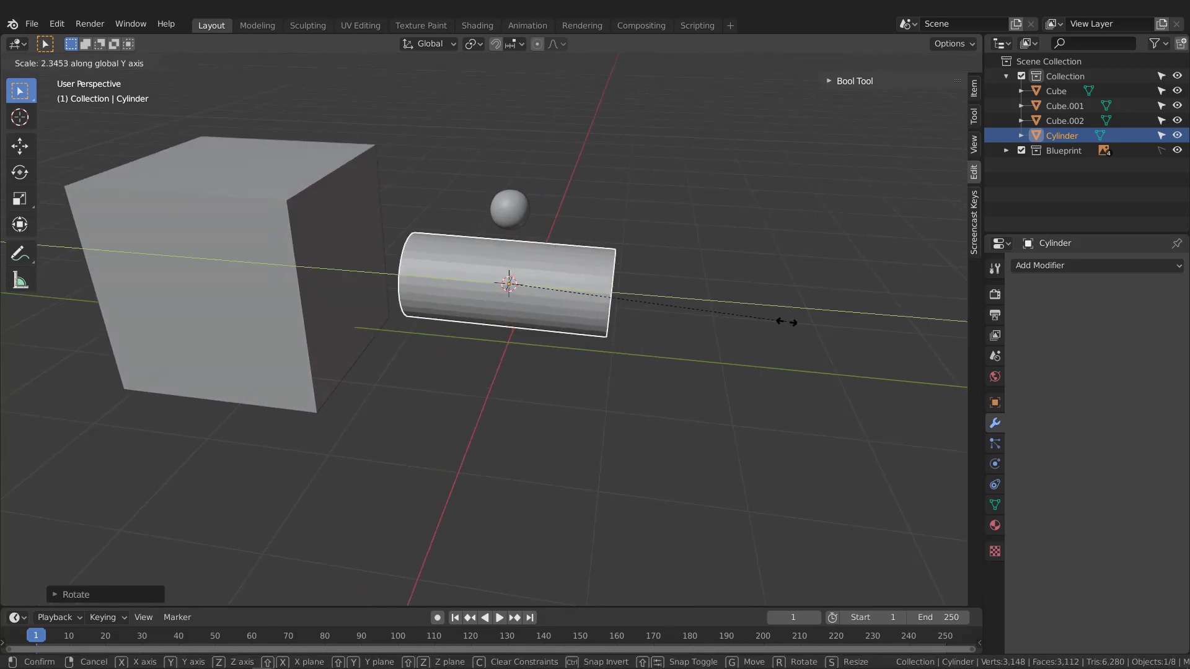
pyautogui.click(803, 336)
# - Move the cylinder to the cube so that one end is embedded in the cube's side face
pyautogui.moveTo(726, 315); pyautogui.dragTo(697, 342, button='middle')
pyautogui.press('g')
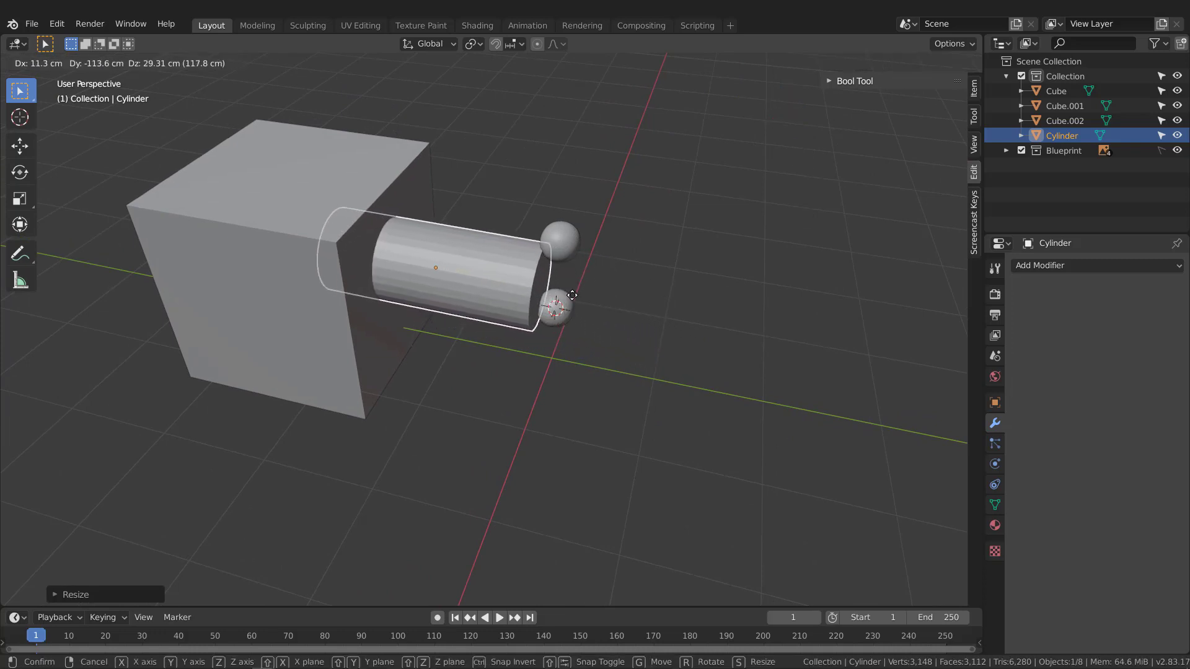
pyautogui.click(533, 335)
pyautogui.moveTo(522, 248); pyautogui.dragTo(523, 295, button='middle')
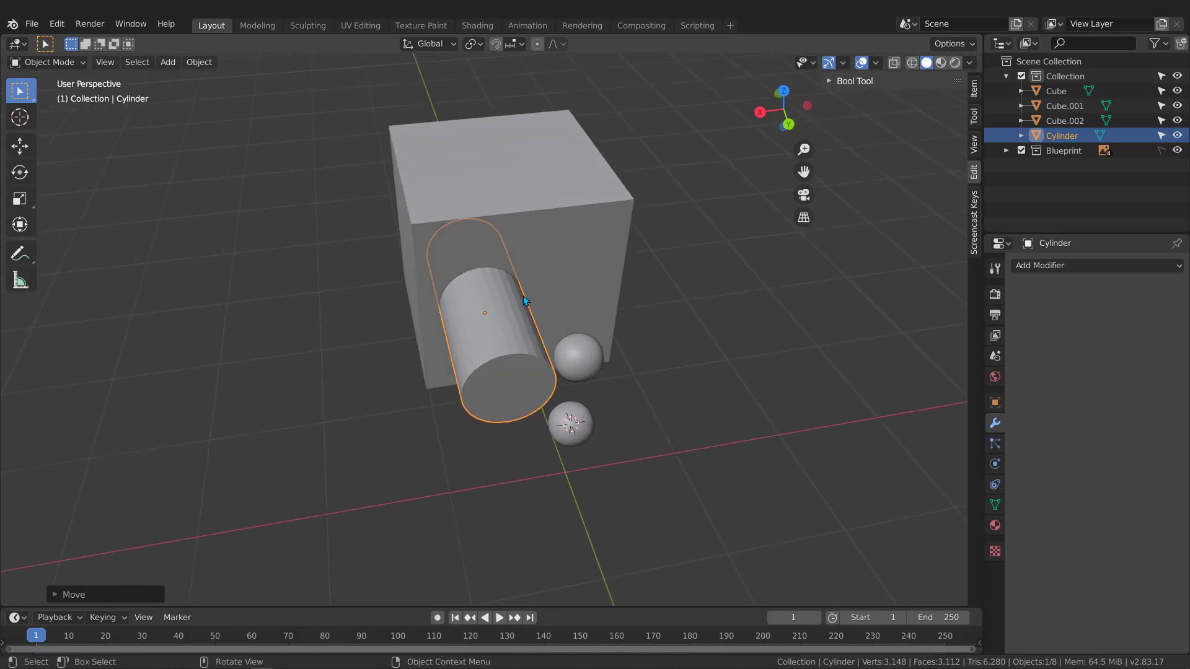
pyautogui.press('g')
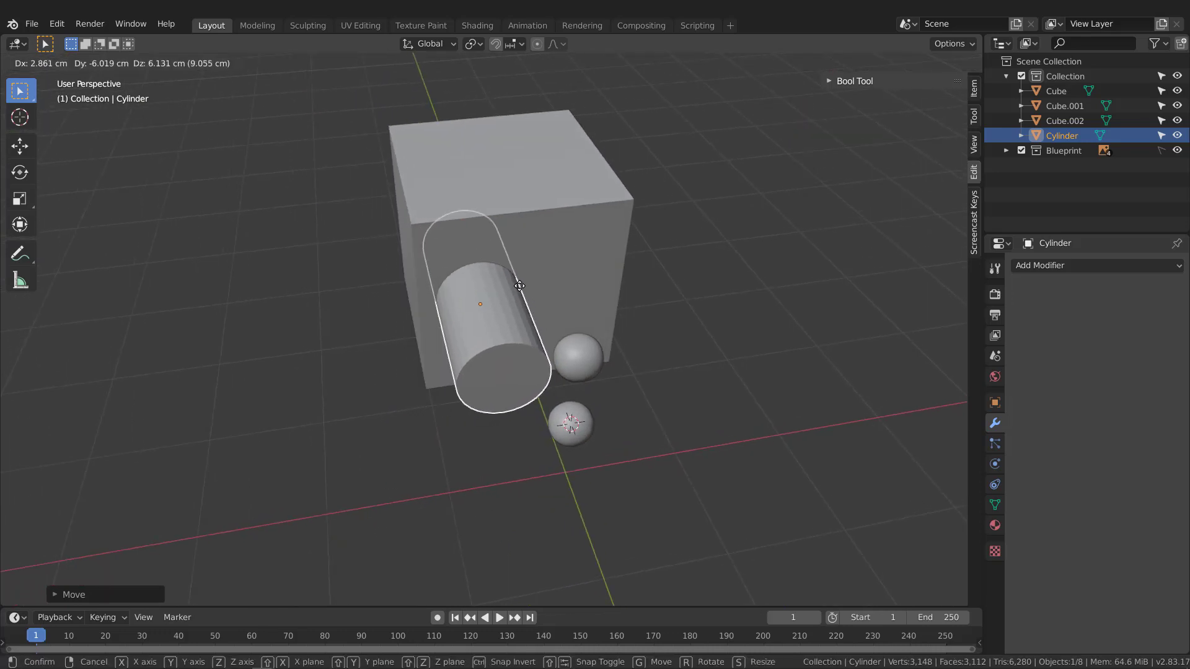
pyautogui.click(529, 278)
# - Lengthen the cylinder along Y and move it along Y until both ends stick out of the cube
pyautogui.moveTo(529, 278); pyautogui.dragTo(627, 295, button='middle')
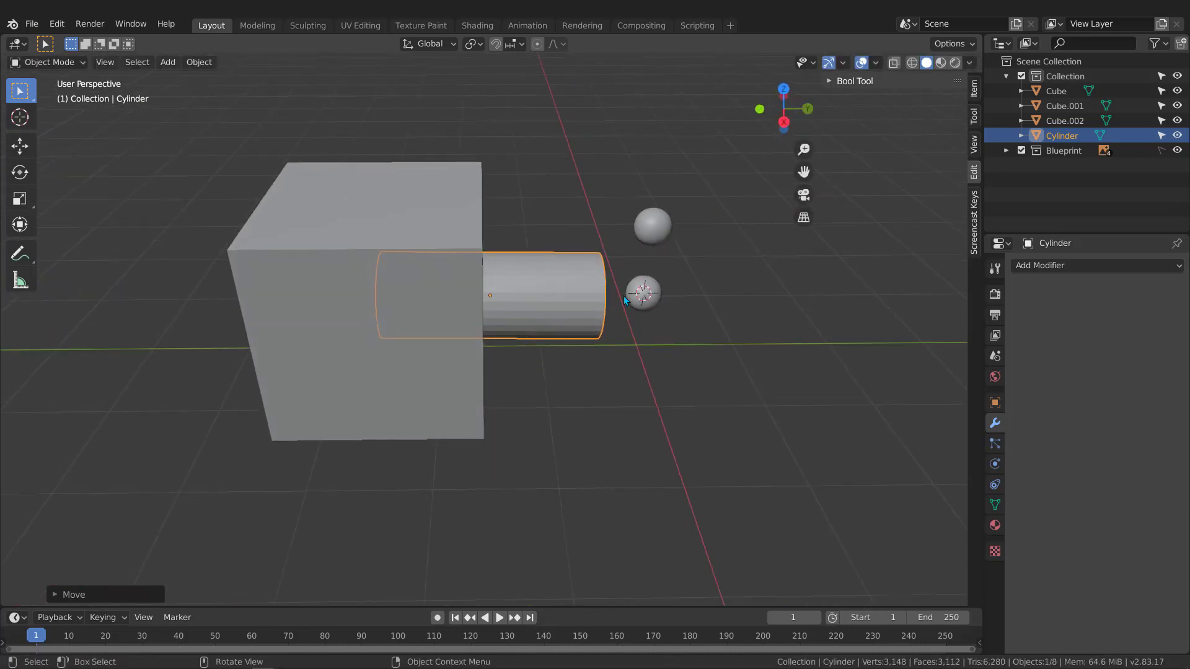
pyautogui.press('s')
pyautogui.press('y')
pyautogui.click(770, 303)
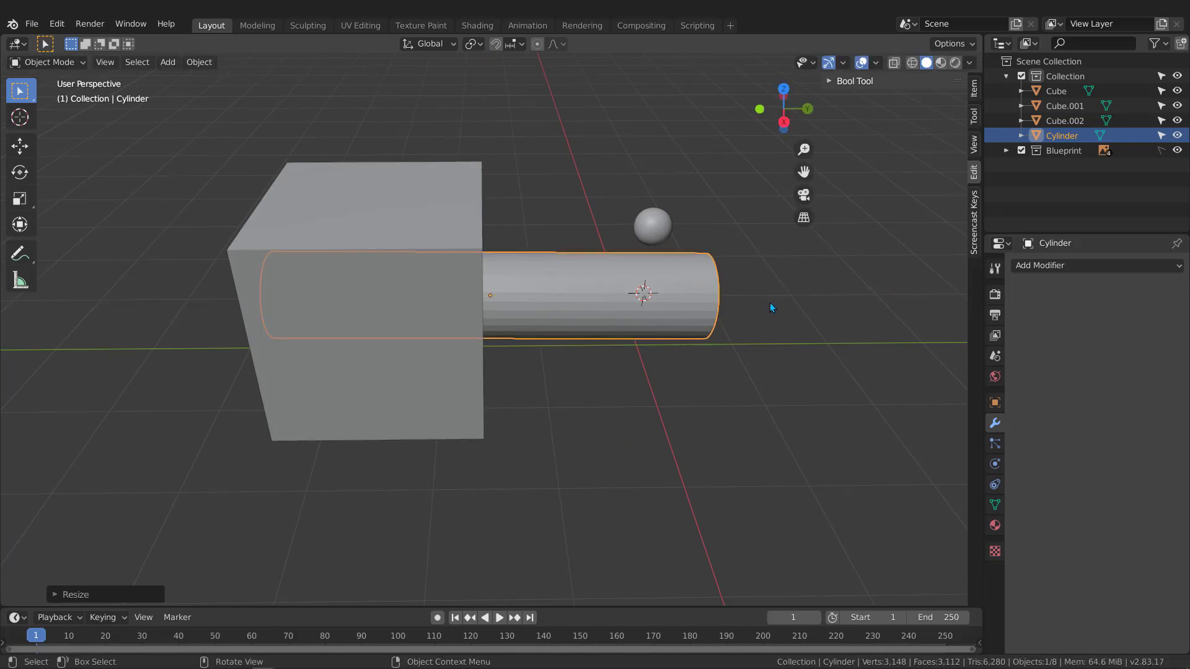
pyautogui.moveTo(769, 303); pyautogui.dragTo(757, 305, button='middle')
pyautogui.press('g')
pyautogui.press('y')
pyautogui.click(658, 310)
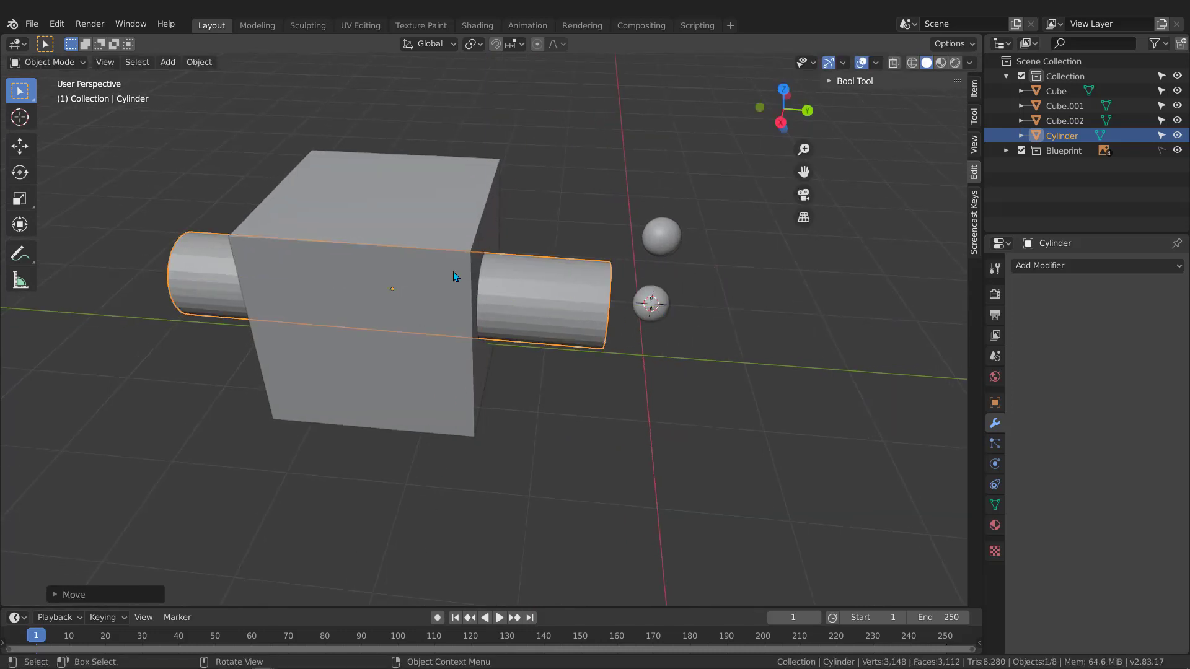
pyautogui.moveTo(453, 272); pyautogui.dragTo(456, 298, button='middle')
pyautogui.scroll(2, 432, 244)
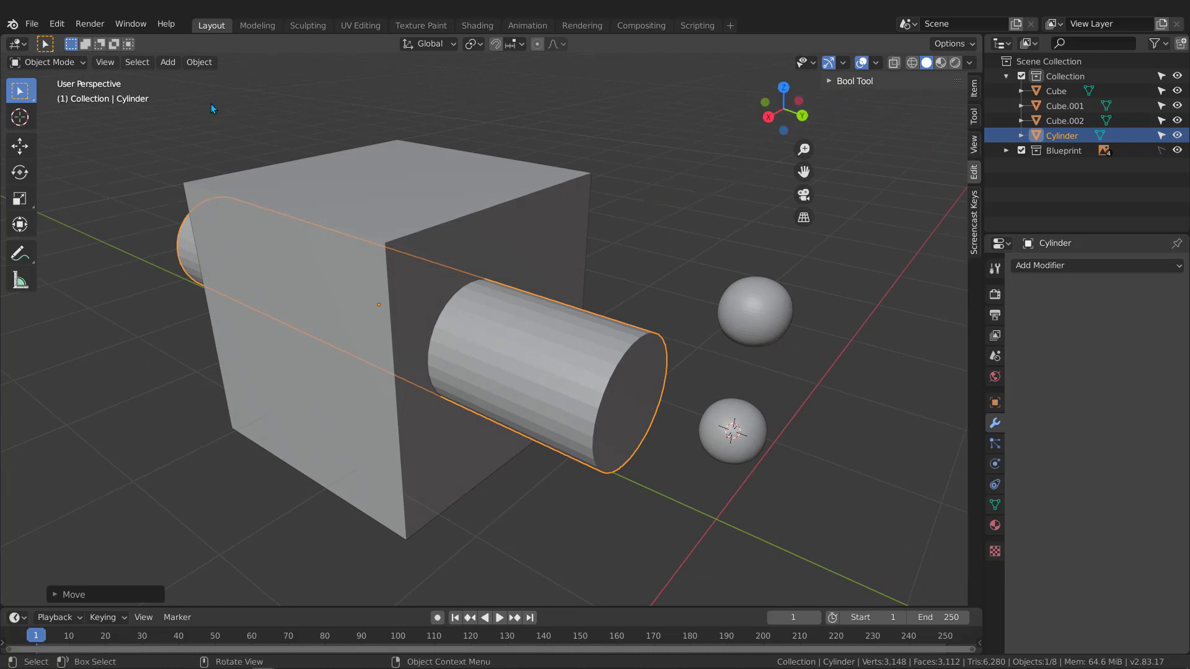
# - Show the Bool Tool options and select the cylinder together with the large cube, making the cube the active object
pyautogui.moveTo(406, 186); pyautogui.dragTo(415, 196, button='middle')
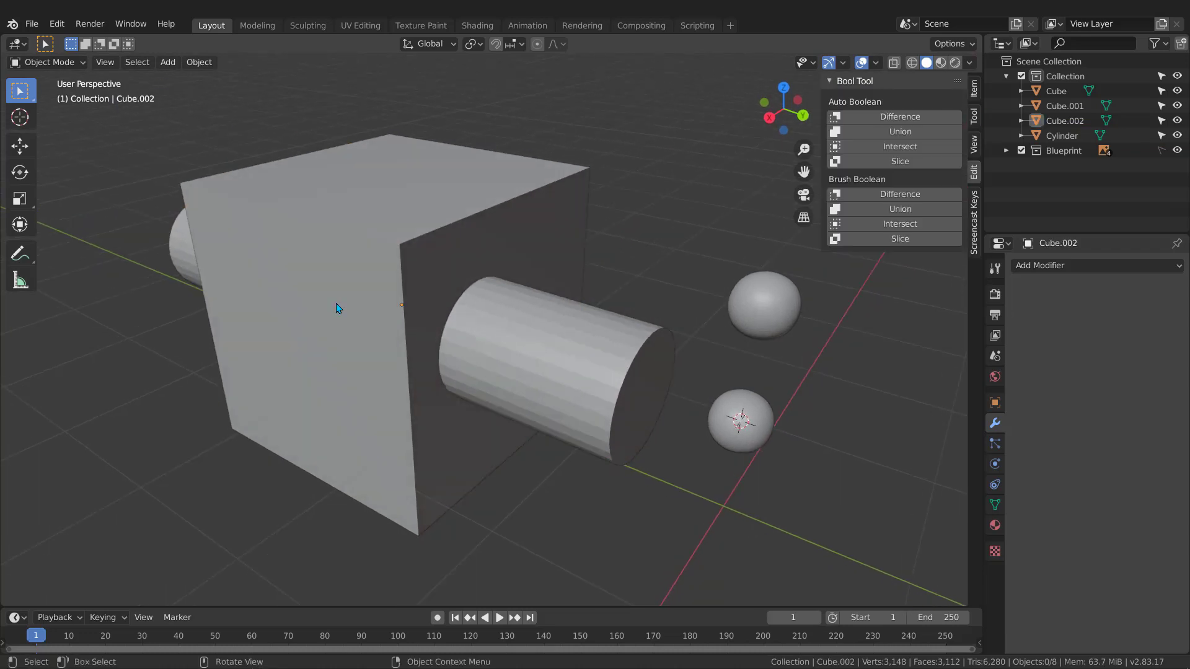
pyautogui.moveTo(338, 308); pyautogui.dragTo(508, 254, button='middle')
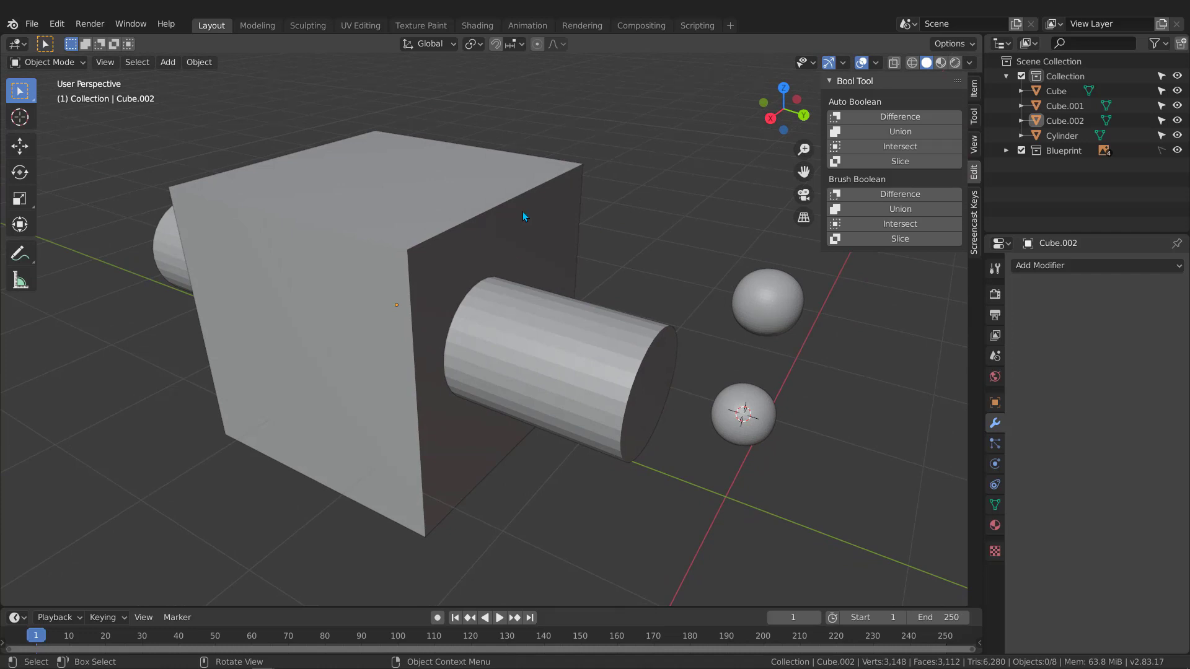
pyautogui.moveTo(407, 430); pyautogui.dragTo(413, 358, button='middle')
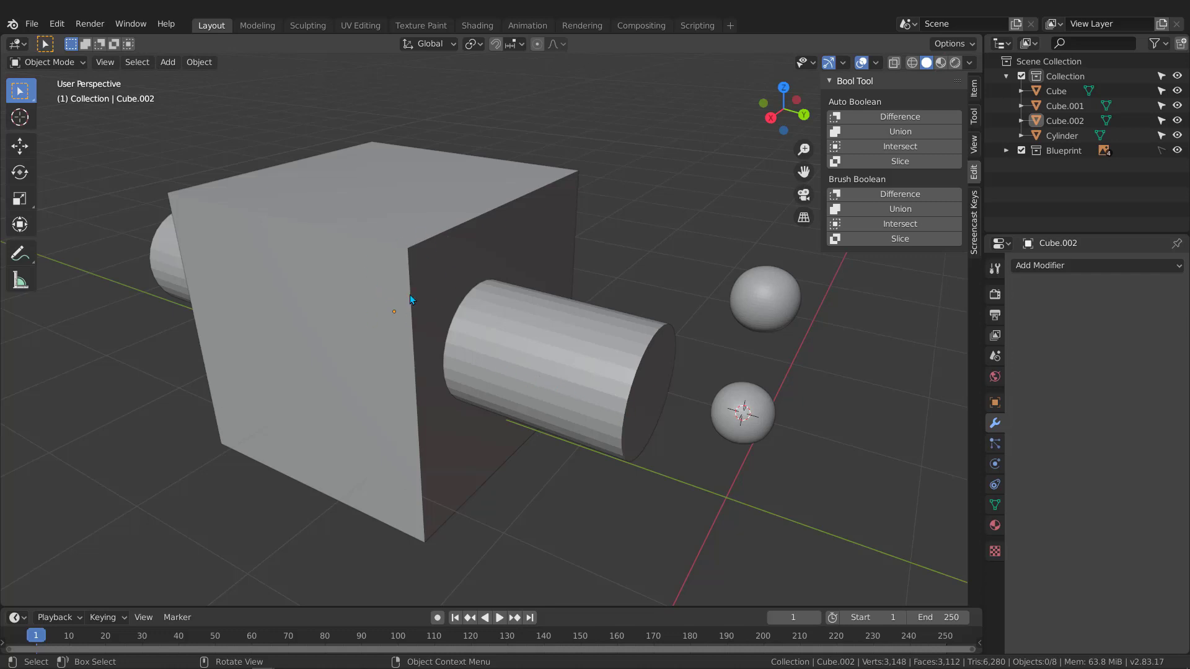
pyautogui.click(623, 329)
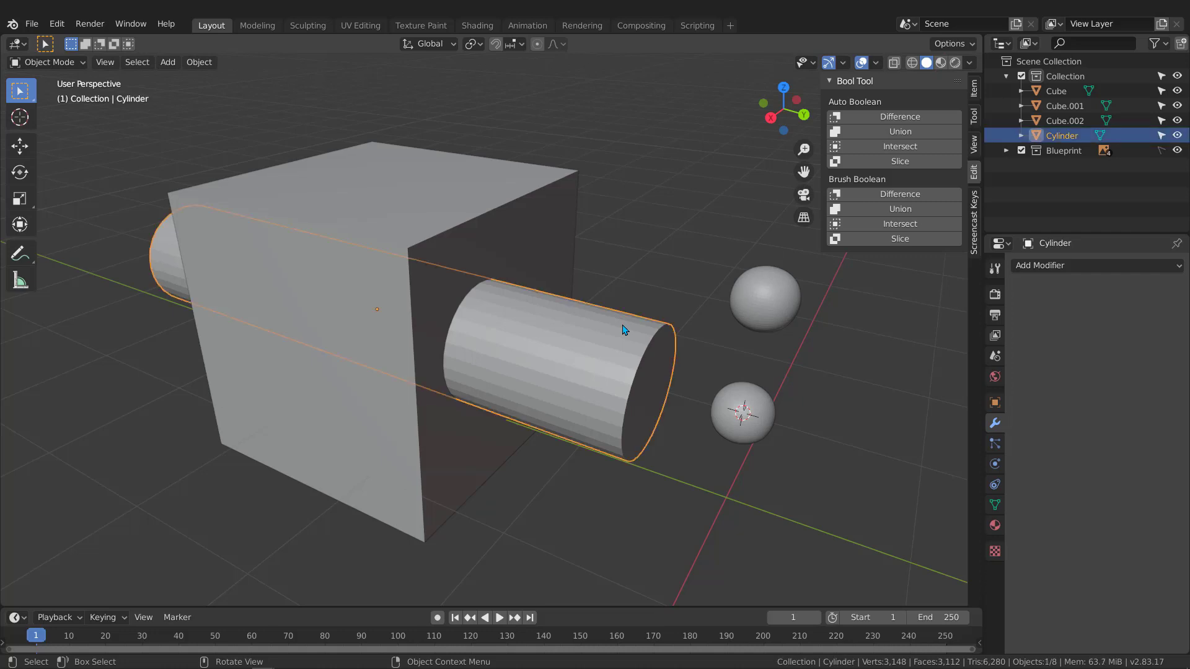
pyautogui.keyDown('shift'); pyautogui.click(538, 198); pyautogui.keyUp('shift')
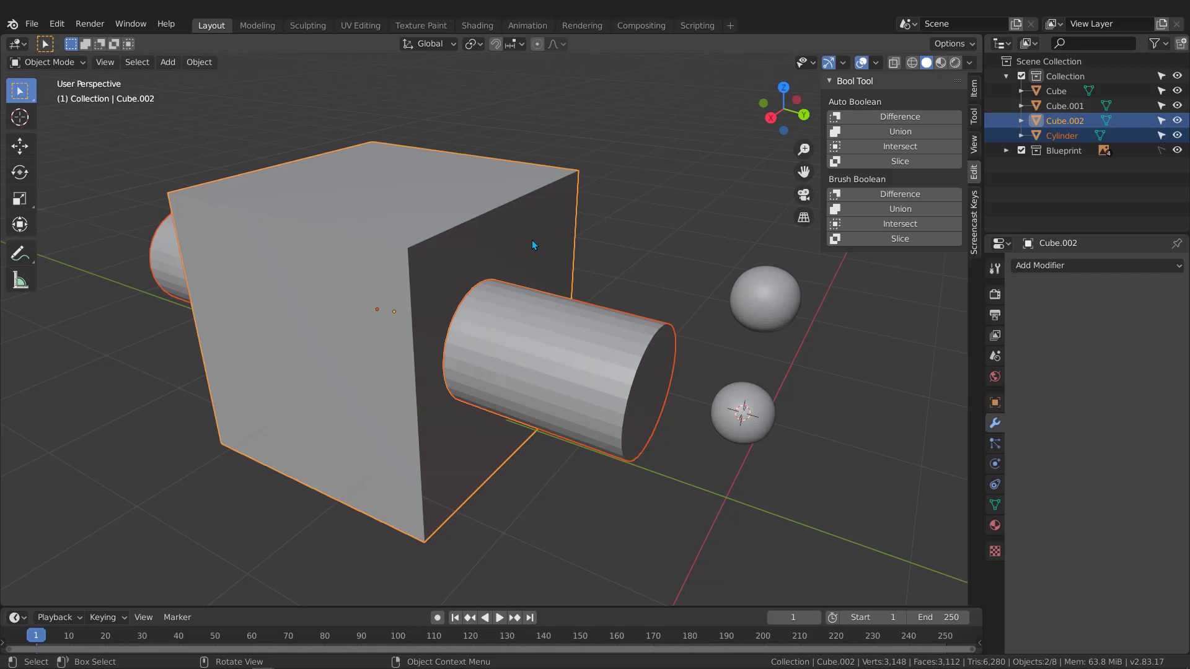
pyautogui.moveTo(532, 245); pyautogui.dragTo(582, 315, button='middle')
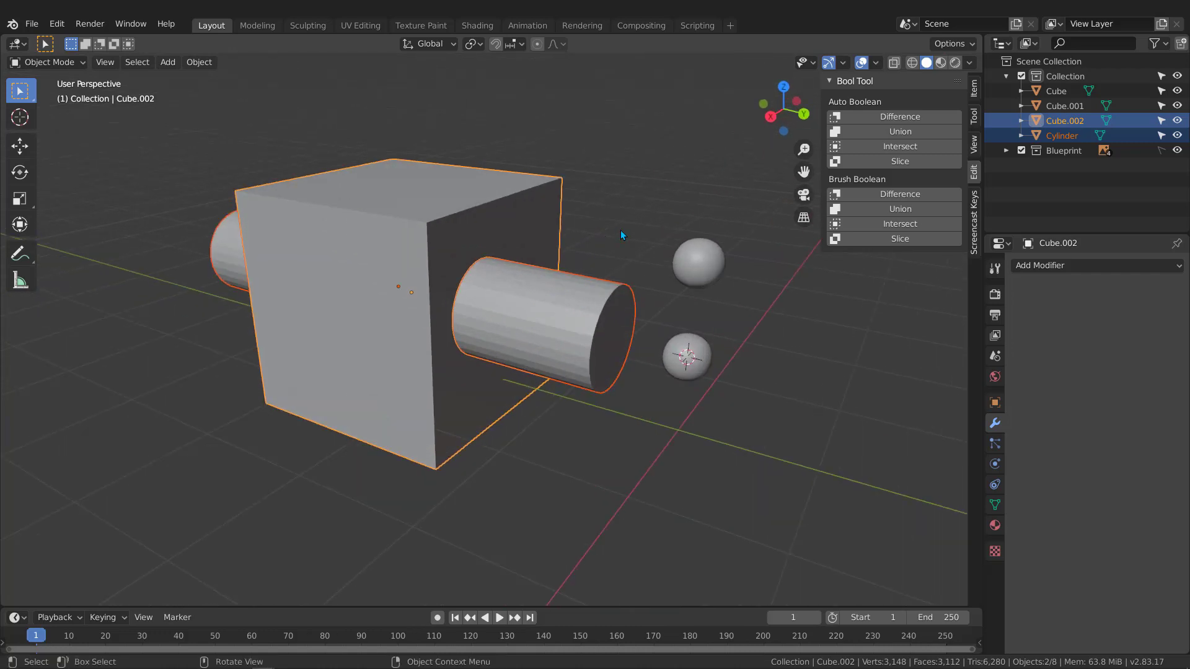
pyautogui.click(620, 229)
pyautogui.click(576, 302)
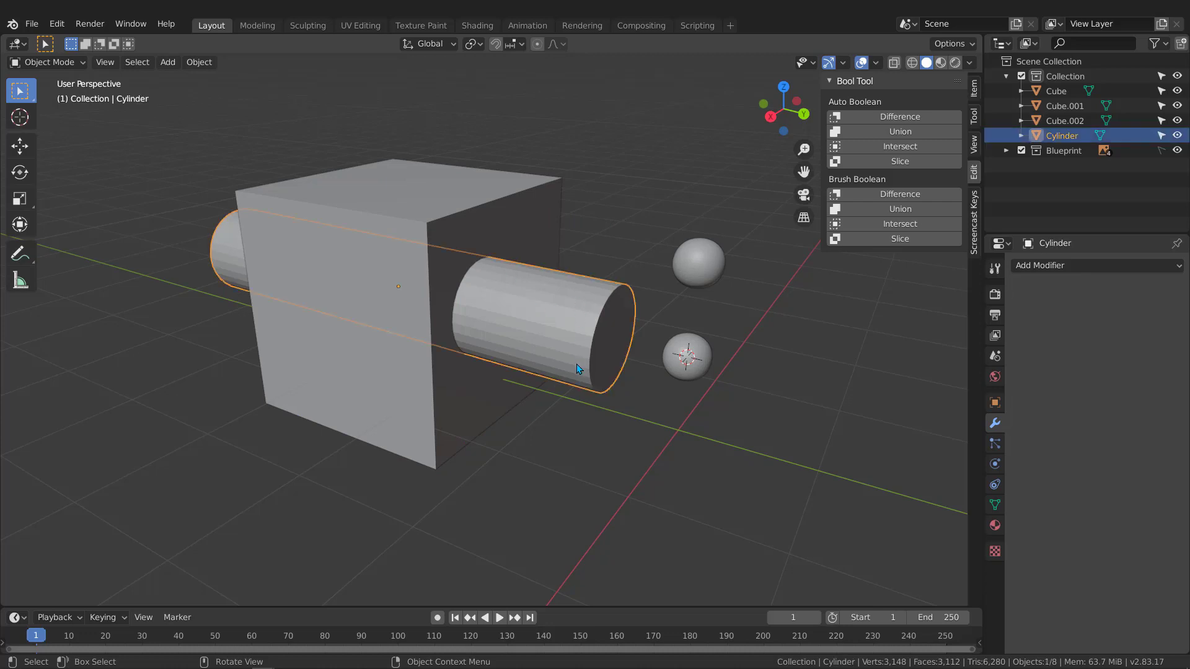
pyautogui.keyDown('shift'); pyautogui.click(489, 193); pyautogui.keyUp('shift')
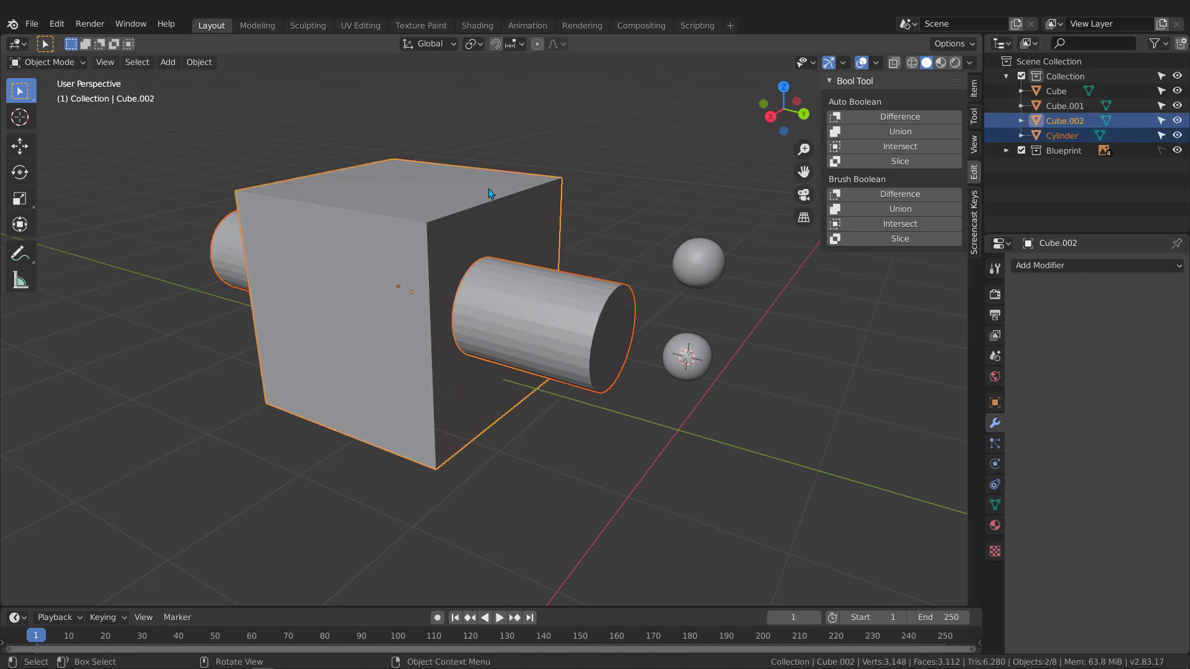
pyautogui.click(829, 80)
pyautogui.click(829, 80)
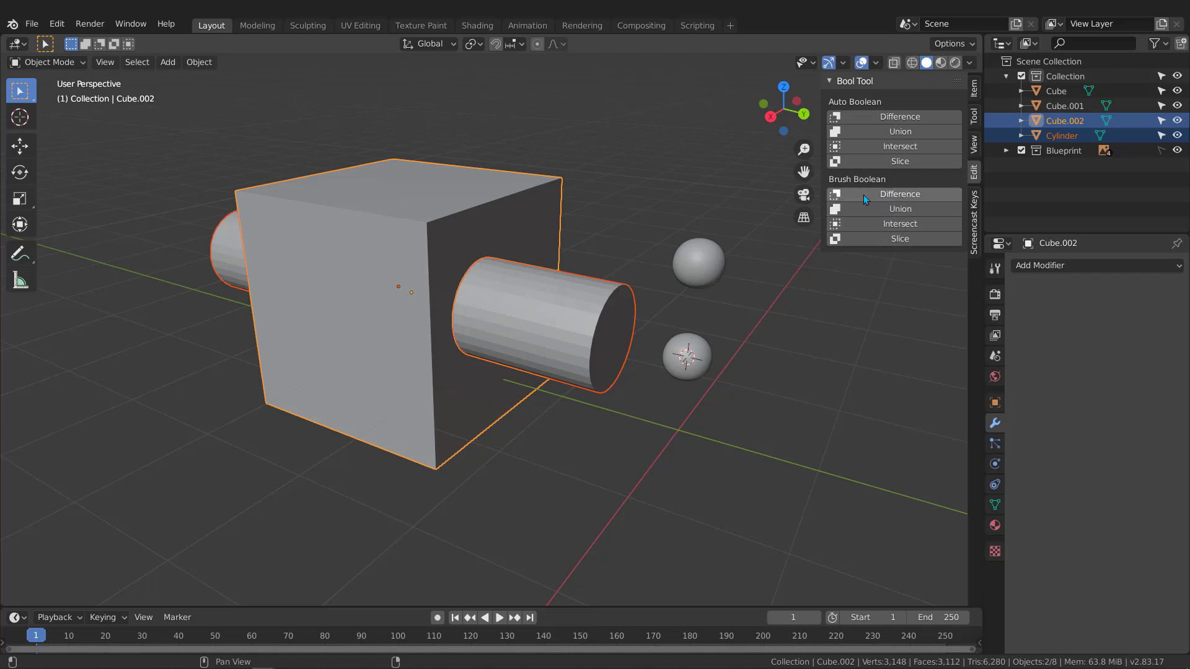
# - Subtract the cylinder from the cube with a Brush Boolean Difference and try moving the cylinder brush to shift the hole
pyautogui.click(892, 196)
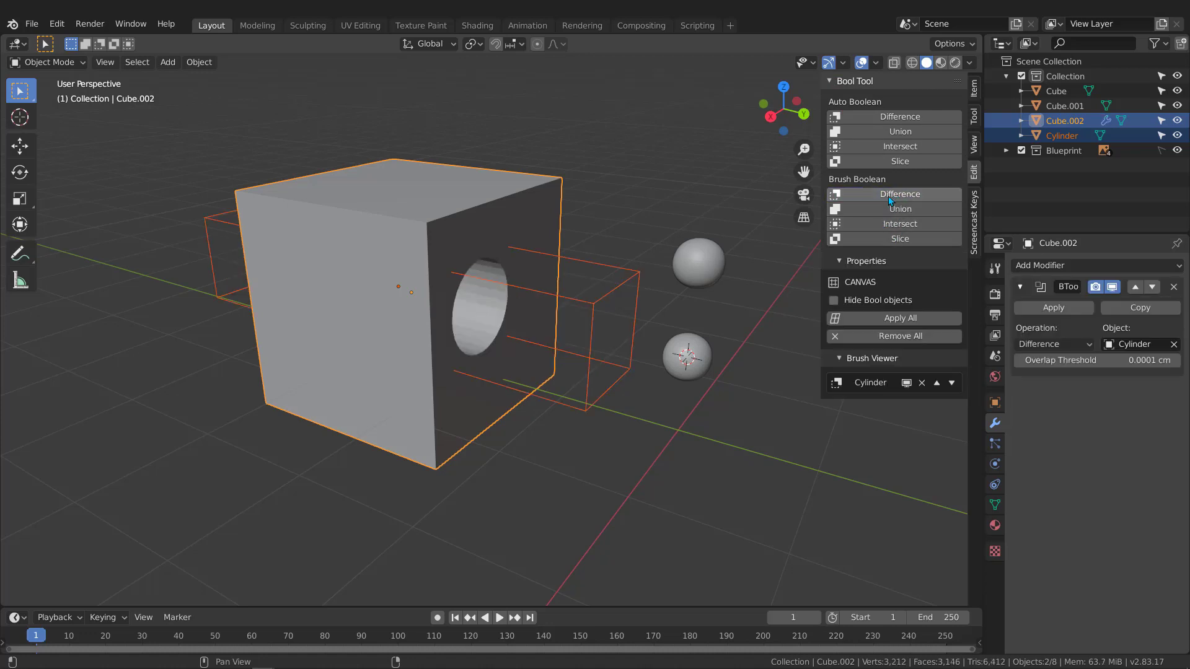
pyautogui.moveTo(490, 260)
pyautogui.mouseDown(button='middle')
pyautogui.moveTo(429, 251)
pyautogui.moveTo(492, 272)
pyautogui.moveTo(589, 281)
pyautogui.moveTo(656, 266)
pyautogui.moveTo(472, 266)
pyautogui.moveTo(606, 287)
pyautogui.moveTo(595, 260)
pyautogui.moveTo(543, 258)
pyautogui.moveTo(600, 280)
pyautogui.moveTo(571, 298)
pyautogui.mouseUp(button='middle')
pyautogui.click(621, 292)
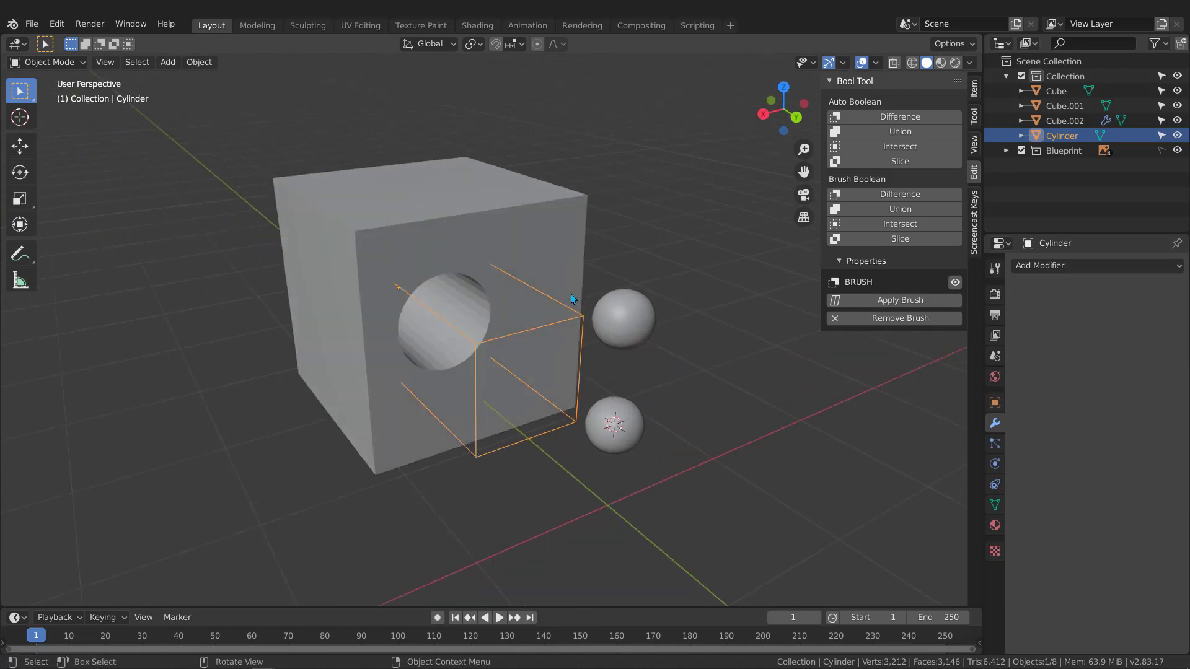
pyautogui.press('g')
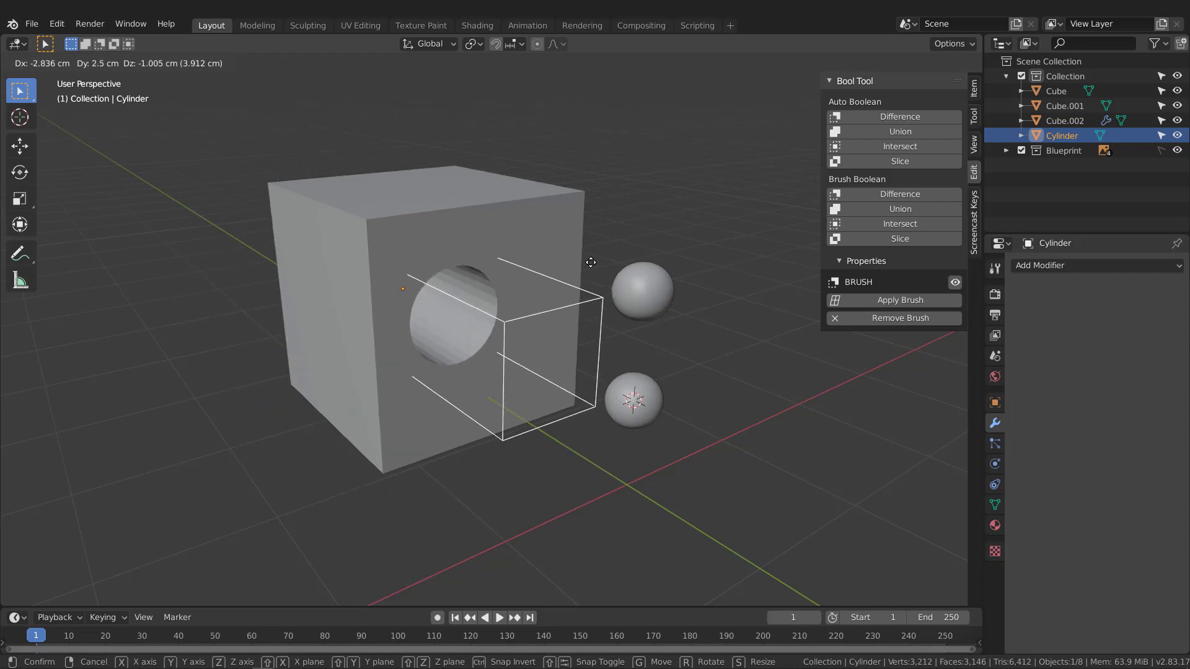
pyautogui.click(538, 292)
# - Undo the brush move and the Brush Boolean Difference, keeping the cylinder and cube selected
pyautogui.hotkey('ctrl', 'z')
pyautogui.hotkey('ctrl', 'z')
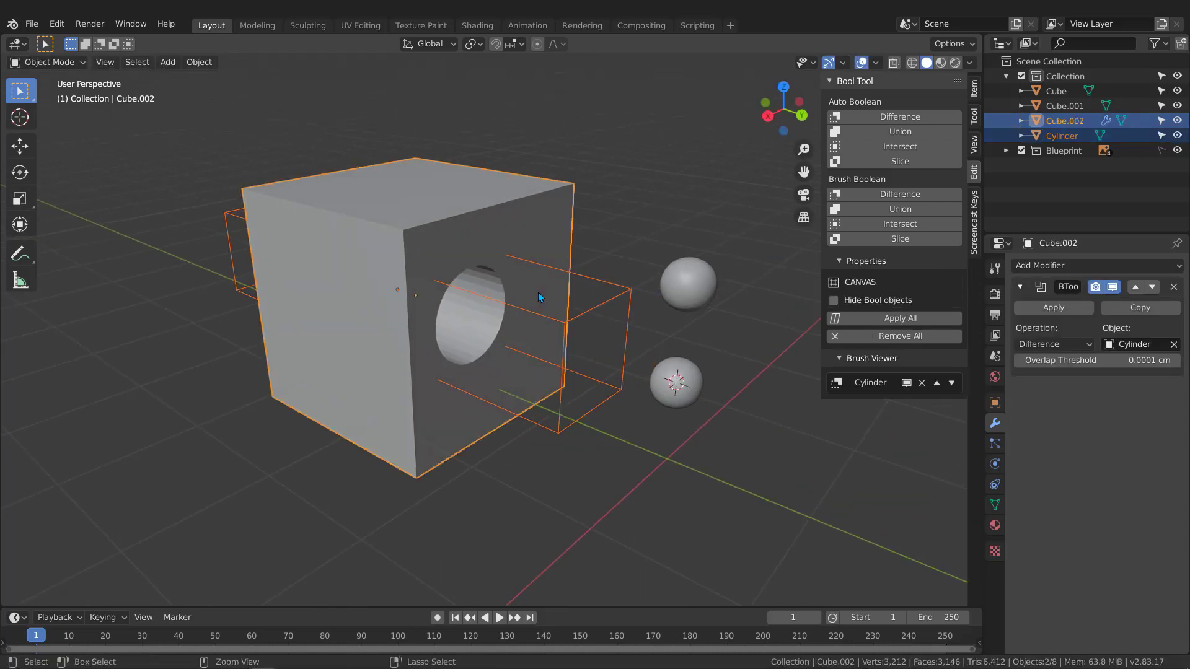
pyautogui.moveTo(537, 292); pyautogui.dragTo(966, 212, button='middle')
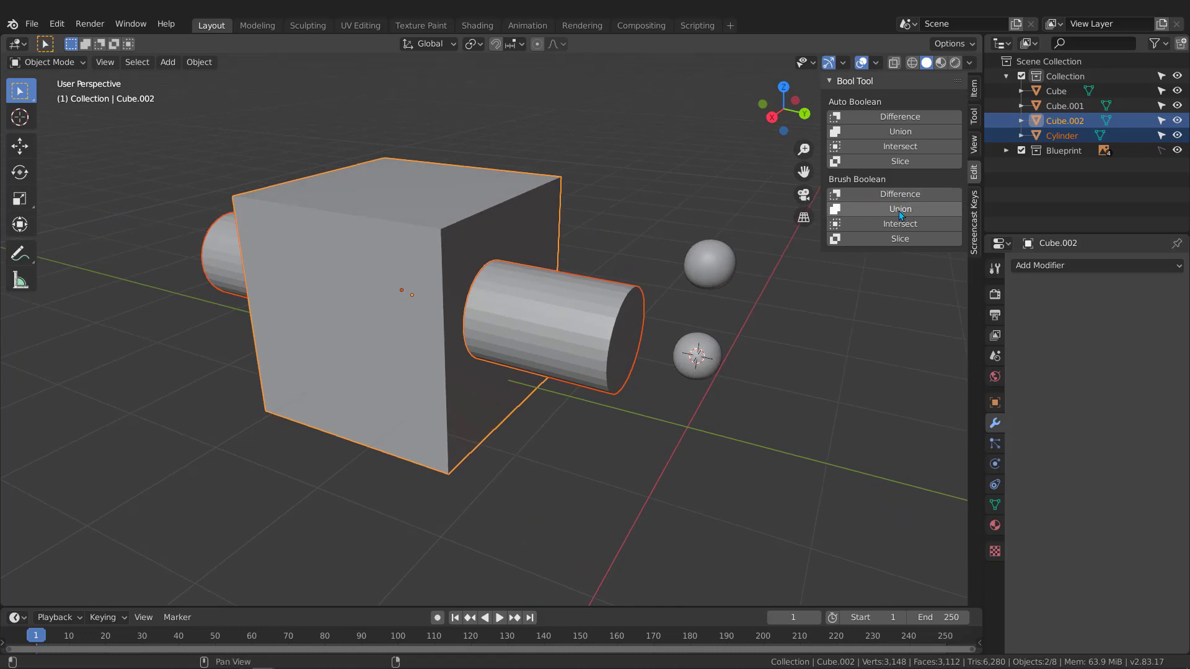
# - Join the cylinder to the cube with a Brush Boolean Union
pyautogui.scroll(3, 523, 305)
pyautogui.moveTo(541, 298); pyautogui.dragTo(528, 300, button='middle')
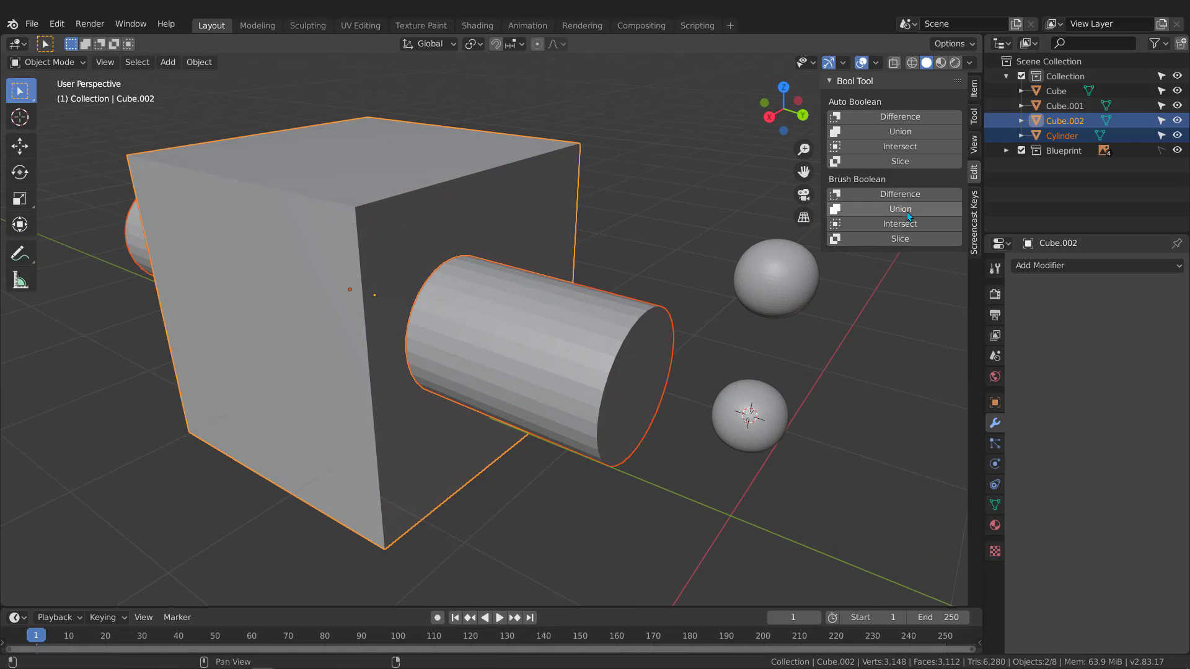
pyautogui.click(889, 210)
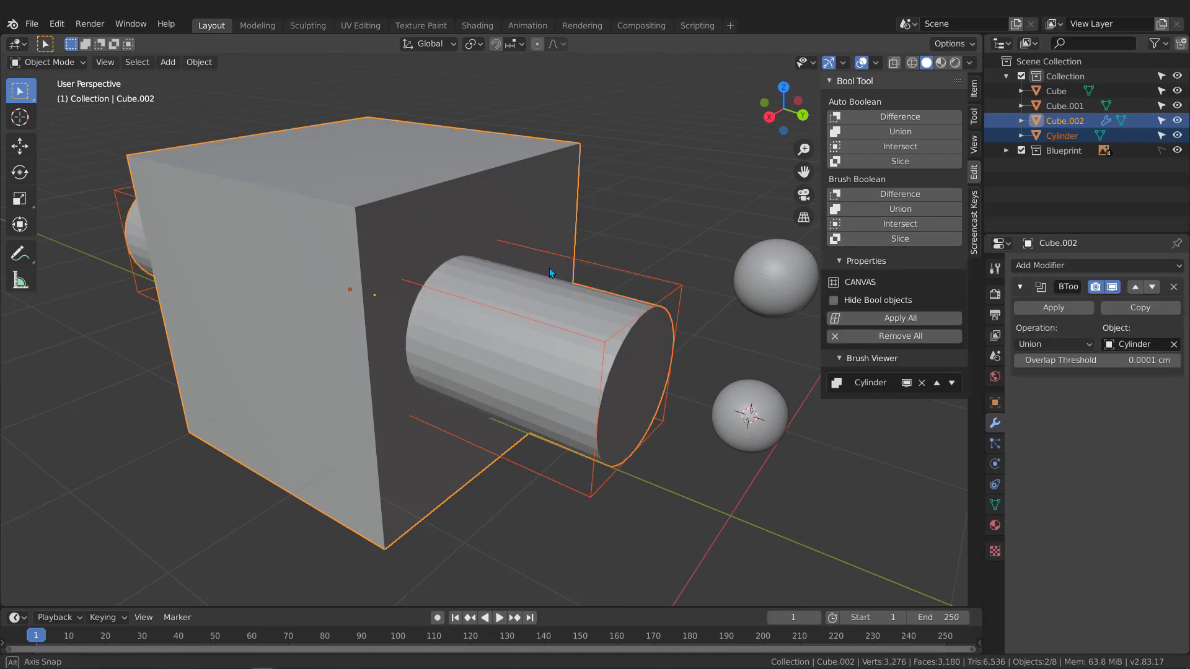
pyautogui.moveTo(549, 268); pyautogui.dragTo(639, 236, button='middle')
# - Examine the junction between the cylinder and the cube up close, including from inside the cube
pyautogui.scroll(5, 467, 321)
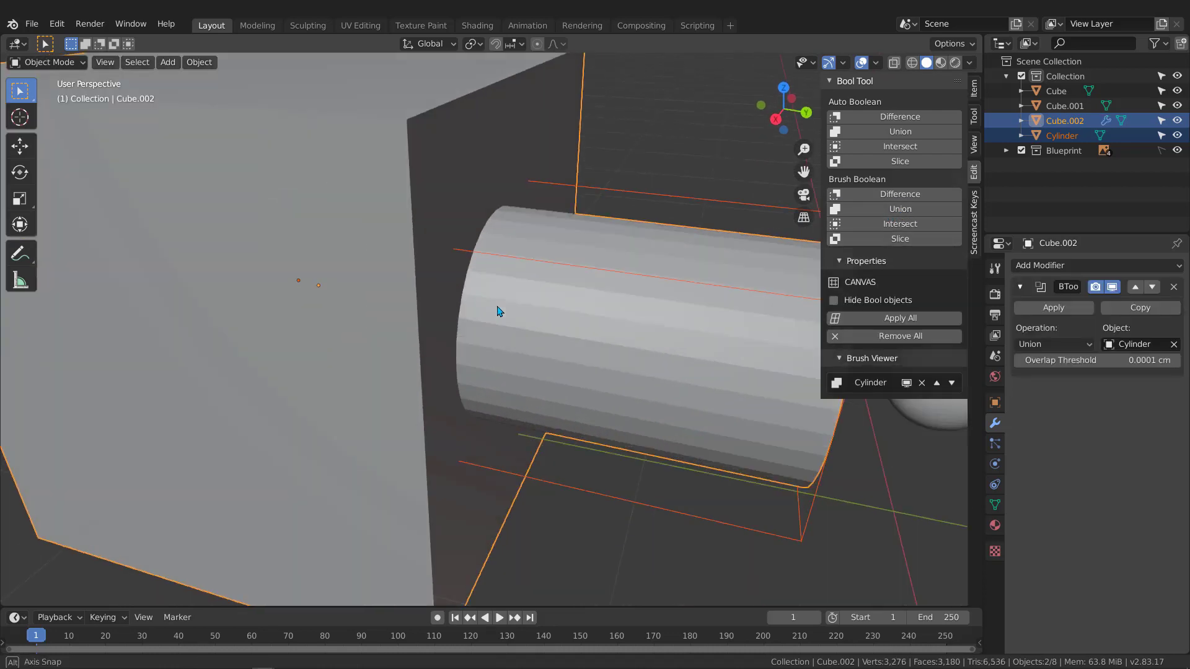
pyautogui.moveTo(497, 311); pyautogui.dragTo(613, 391, button='middle')
pyautogui.hotkey('shift', '`')
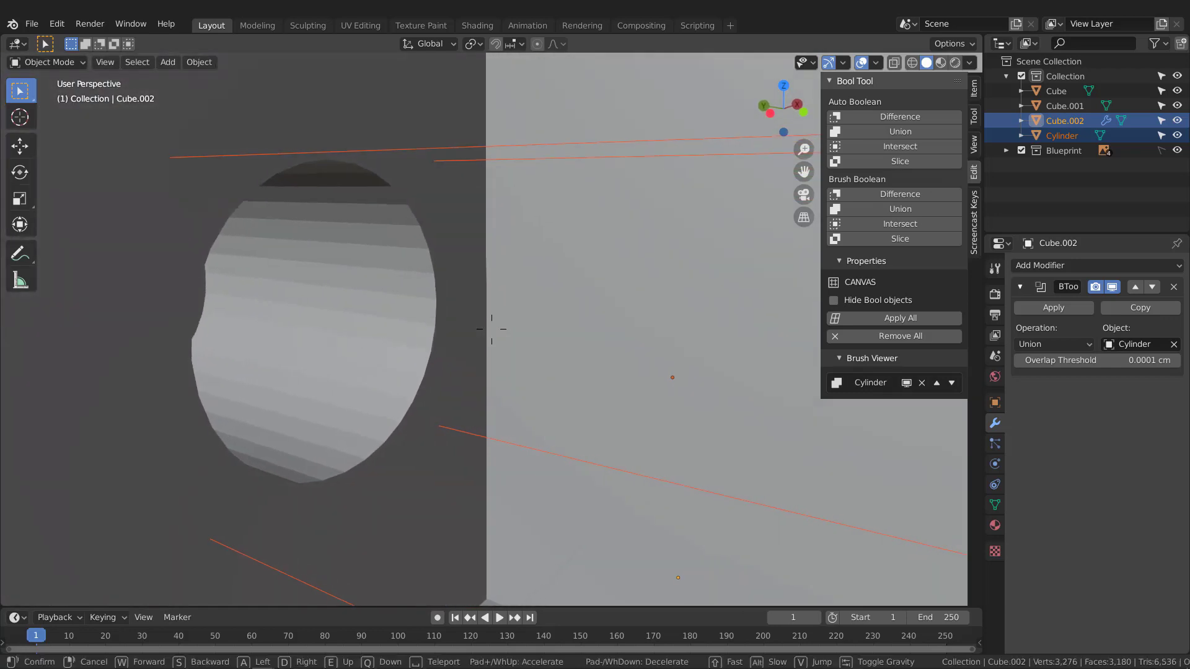
pyautogui.click(492, 329)
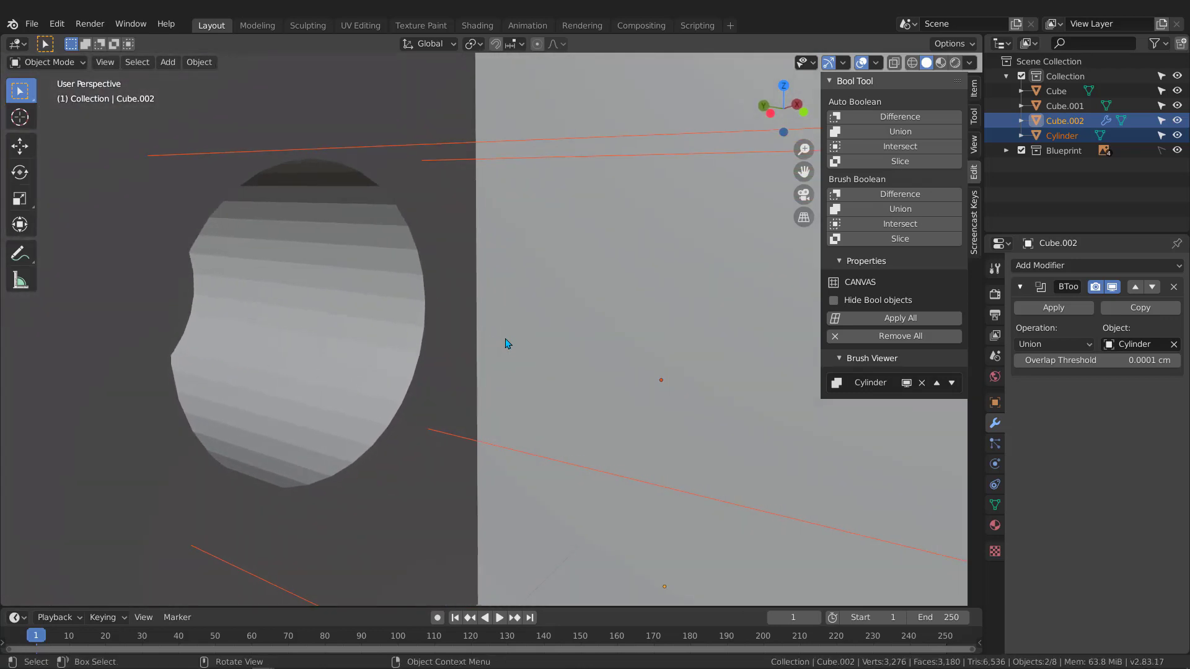
pyautogui.moveTo(537, 341); pyautogui.dragTo(562, 349, button='middle')
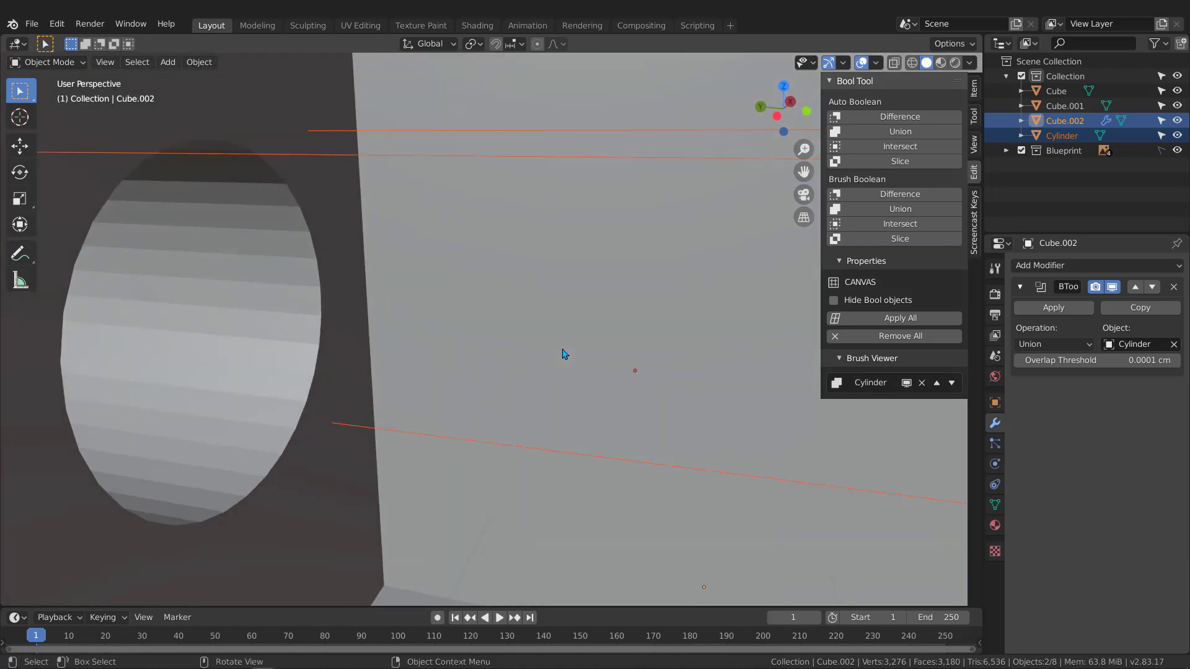
pyautogui.hotkey('shift', '`')
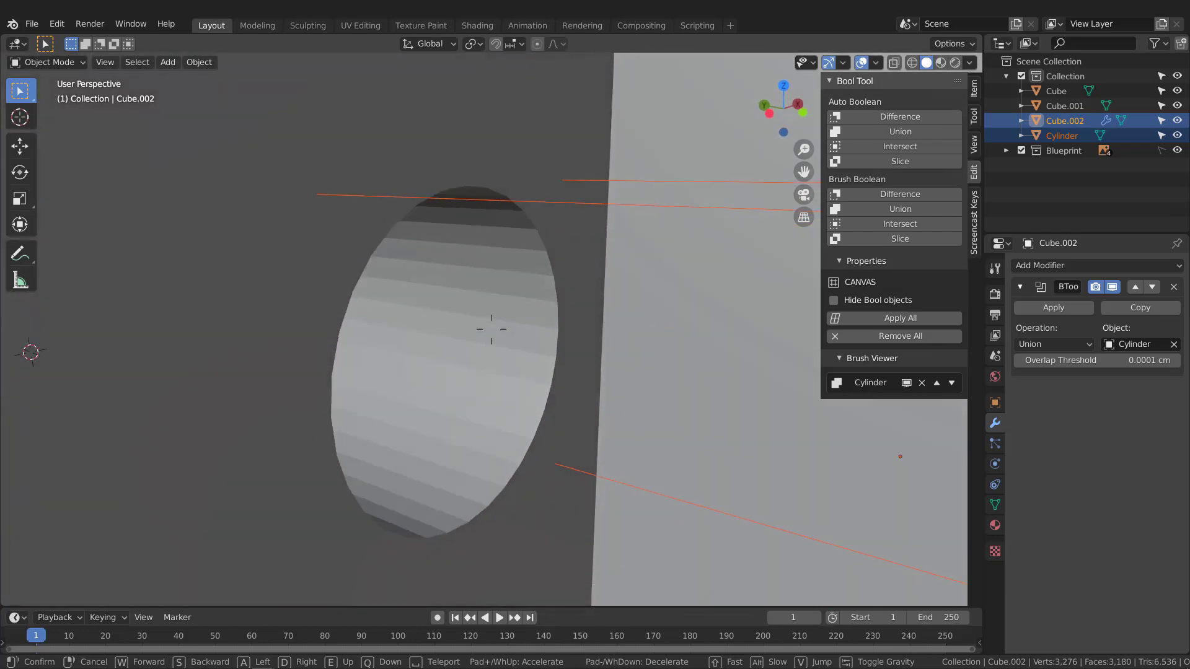
pyautogui.click(491, 329)
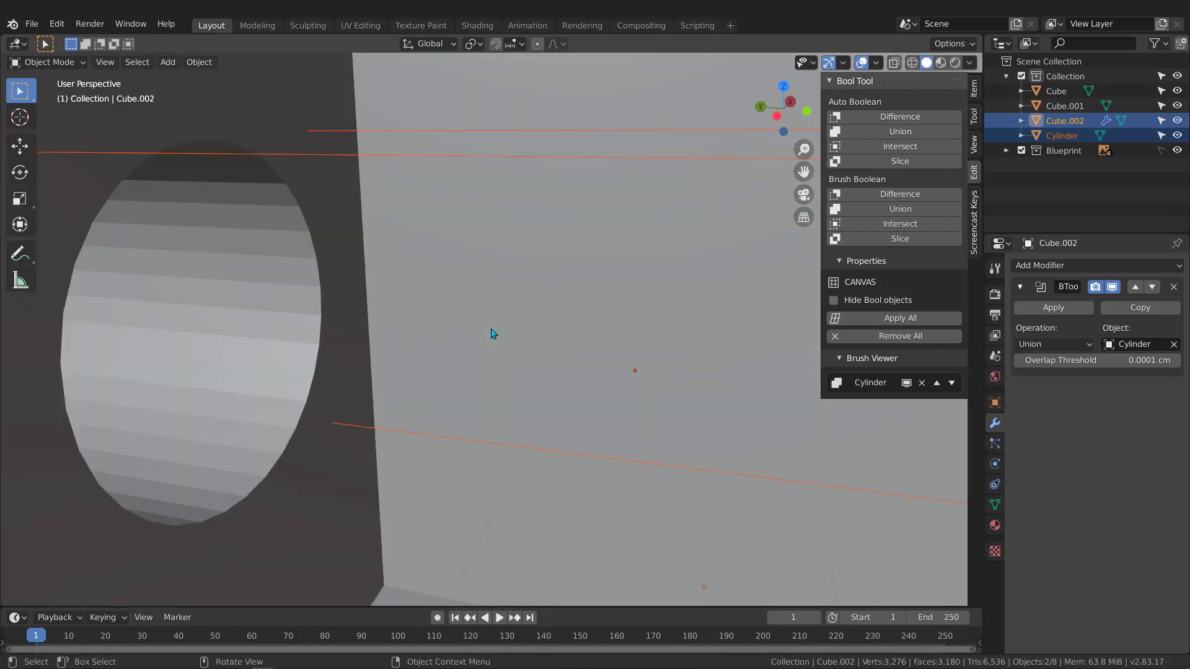
# - Undo the Brush Boolean Union and return to a view of both whole objects
pyautogui.scroll(-10, 482, 384)
pyautogui.moveTo(446, 397)
pyautogui.mouseDown(button='middle')
pyautogui.moveTo(720, 401)
pyautogui.moveTo(604, 345)
pyautogui.moveTo(511, 353)
pyautogui.moveTo(539, 360)
pyautogui.moveTo(491, 318)
pyautogui.moveTo(488, 339)
pyautogui.mouseUp(button='middle')
pyautogui.hotkey('ctrl', 'z')
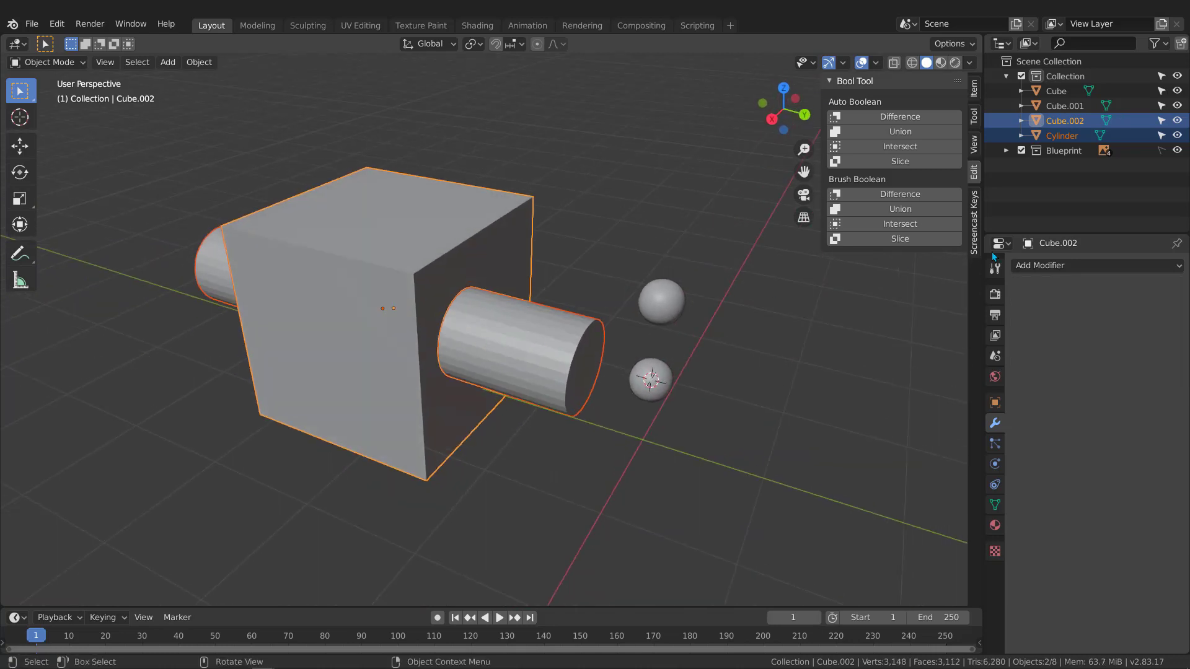
# - Try a Brush Boolean Intersect on the cube and cylinder, inspect the shape from several angles, and undo it
pyautogui.click(902, 225)
pyautogui.moveTo(336, 330)
pyautogui.mouseDown(button='middle')
pyautogui.moveTo(451, 304)
pyautogui.moveTo(448, 336)
pyautogui.moveTo(374, 345)
pyautogui.moveTo(480, 314)
pyautogui.moveTo(485, 364)
pyautogui.mouseUp(button='middle')
pyautogui.moveTo(397, 322); pyautogui.dragTo(508, 317, button='middle')
pyautogui.moveTo(442, 333); pyautogui.dragTo(459, 338, button='middle')
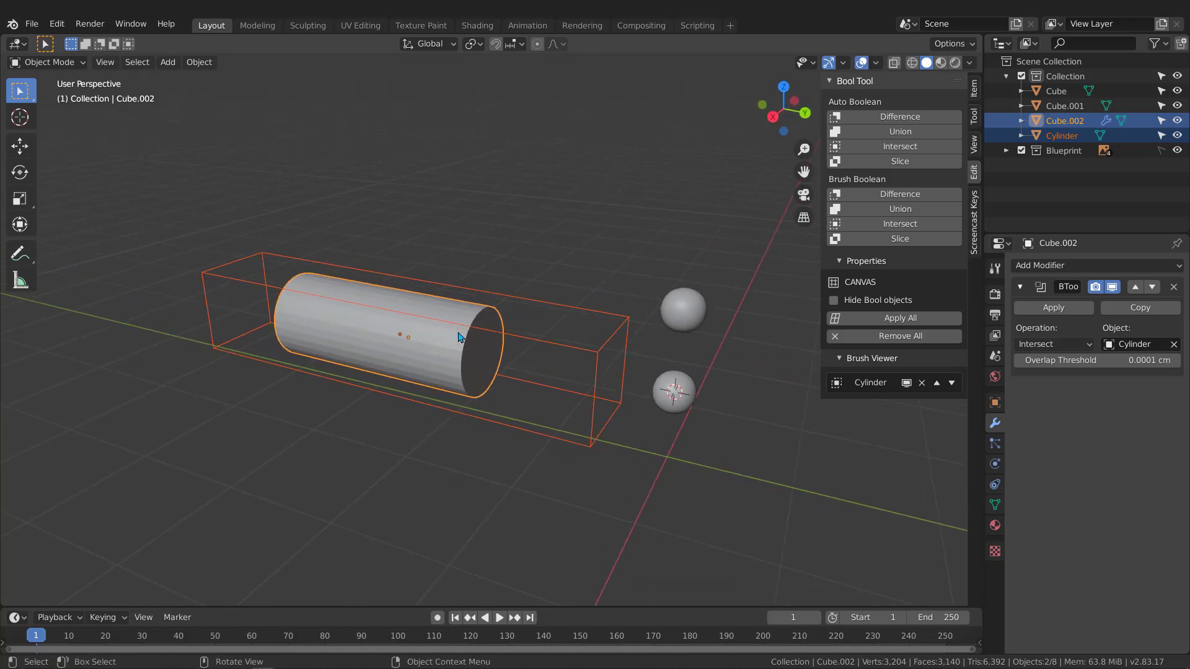
pyautogui.hotkey('ctrl', 'z')
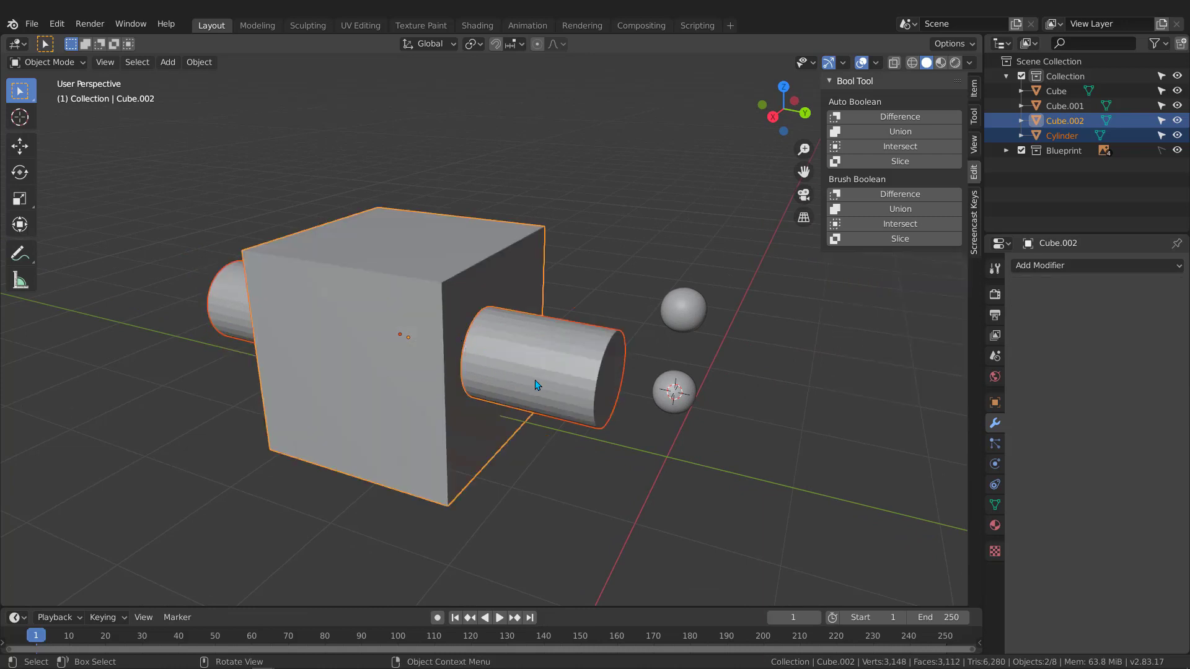
# - Slice the cube along the cylinder with a Brush Boolean Slice and inspect the cut on the cube's side face
pyautogui.moveTo(536, 385); pyautogui.dragTo(558, 379, button='middle')
pyautogui.click(899, 239)
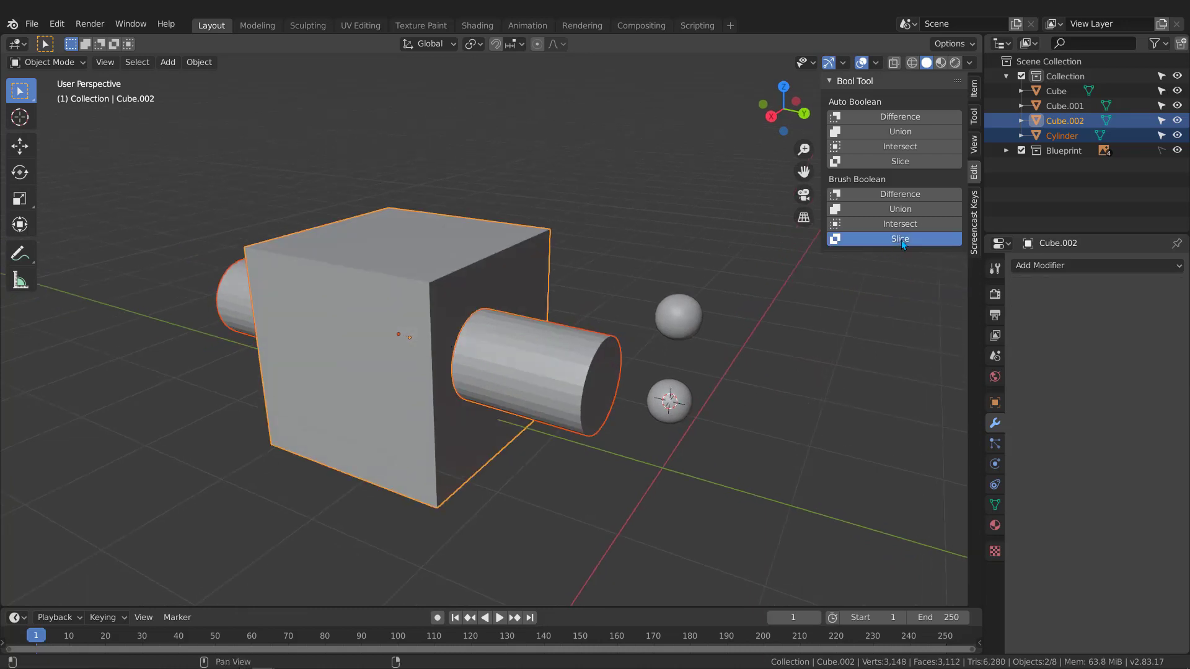
pyautogui.moveTo(393, 372)
pyautogui.mouseDown(button='middle')
pyautogui.moveTo(365, 357)
pyautogui.moveTo(417, 319)
pyautogui.moveTo(366, 315)
pyautogui.mouseUp(button='middle')
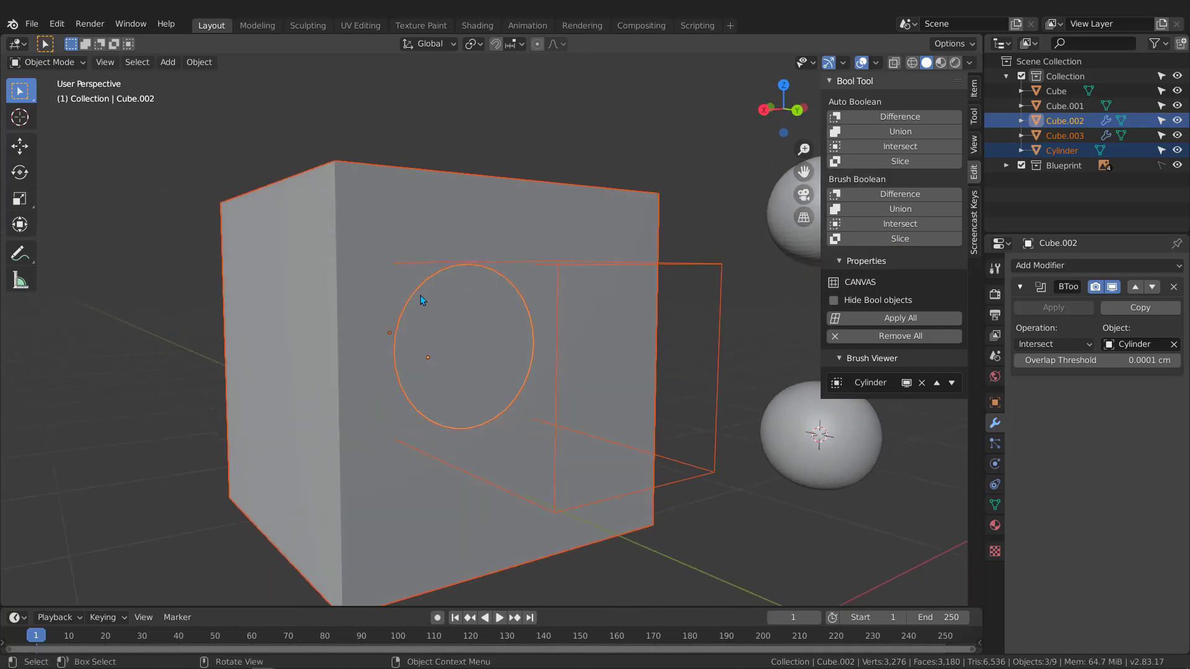
pyautogui.scroll(-4, 425, 340)
pyautogui.moveTo(433, 362); pyautogui.dragTo(563, 329, button='middle')
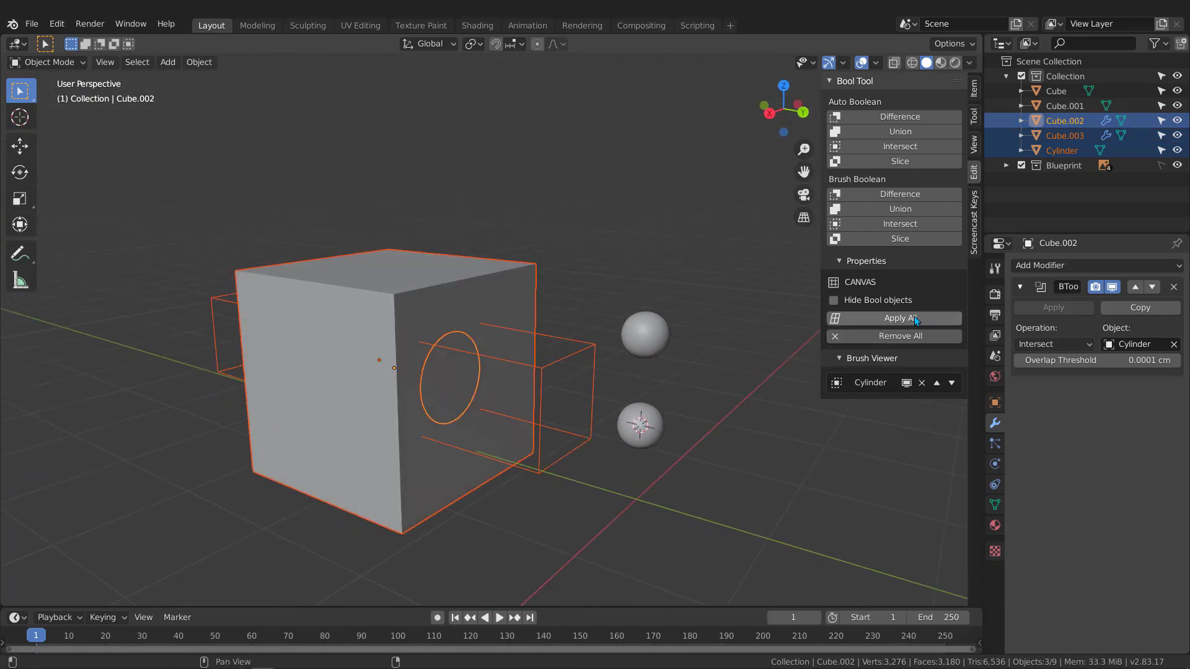
pyautogui.moveTo(606, 291); pyautogui.dragTo(505, 289, button='middle')
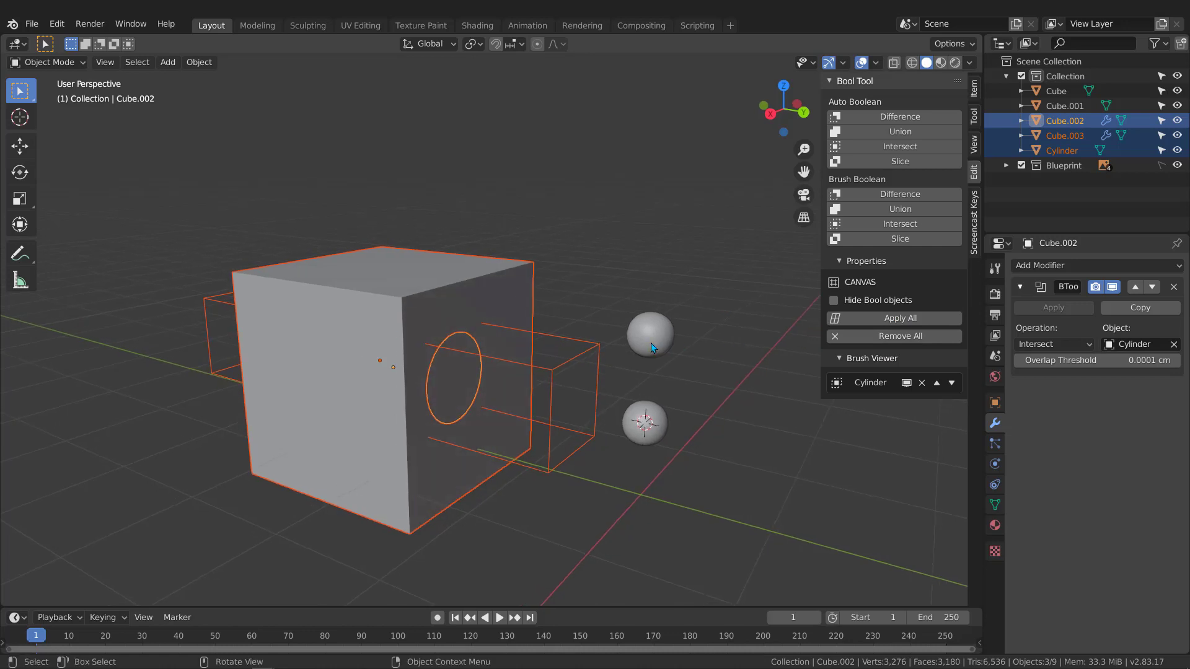
# - Apply the cylinder brush to make the slice permanent and move the cylinder brush out of the cube
pyautogui.click(579, 339)
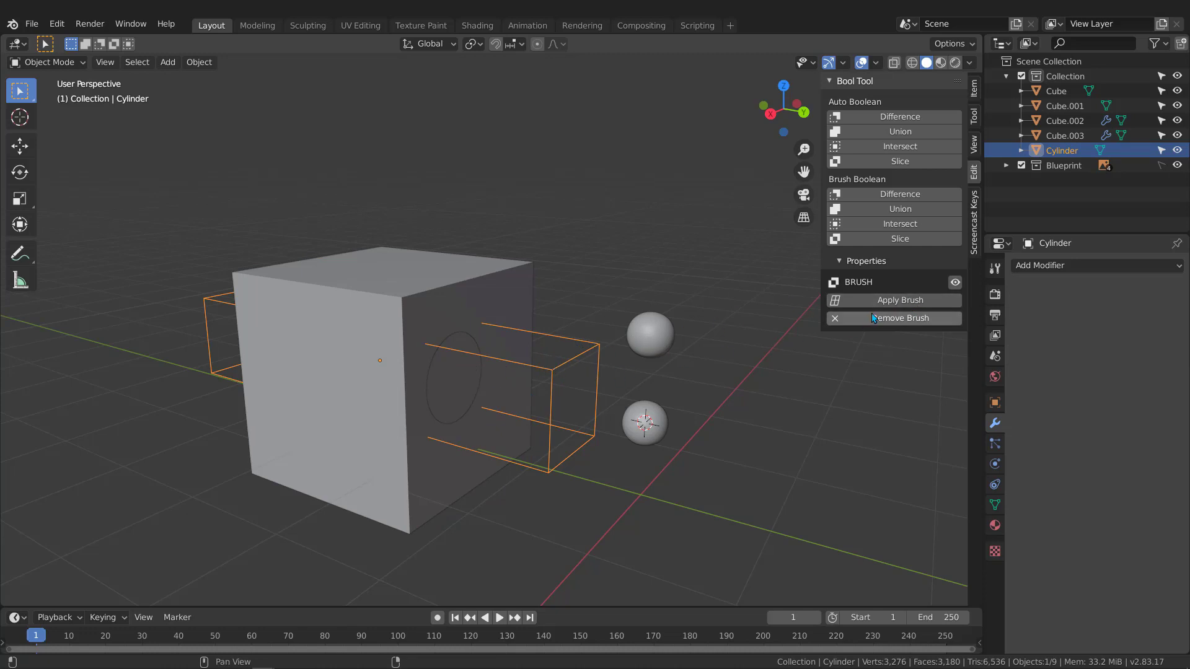
pyautogui.click(910, 299)
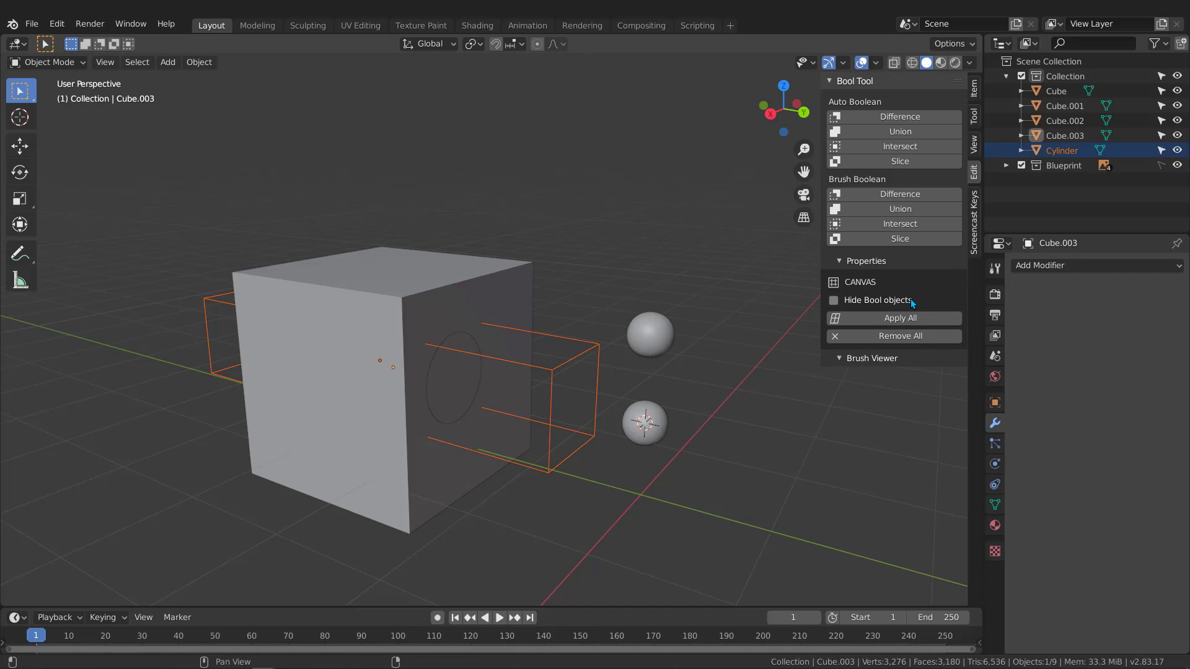
pyautogui.click(566, 363)
pyautogui.moveTo(566, 362); pyautogui.dragTo(533, 413, button='middle')
pyautogui.press('g')
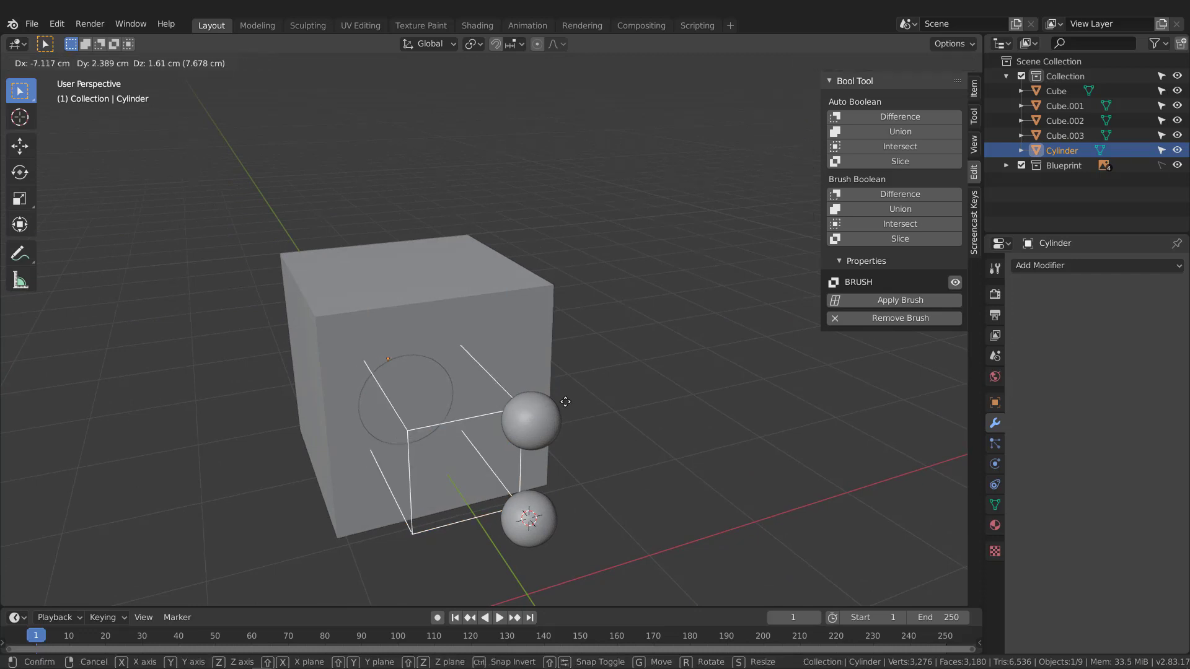
pyautogui.click(763, 364)
# - Try to slide the sliced cylindrical piece out of the cube along the global Y axis
pyautogui.moveTo(763, 363); pyautogui.dragTo(564, 407, button='middle')
pyautogui.click(478, 400)
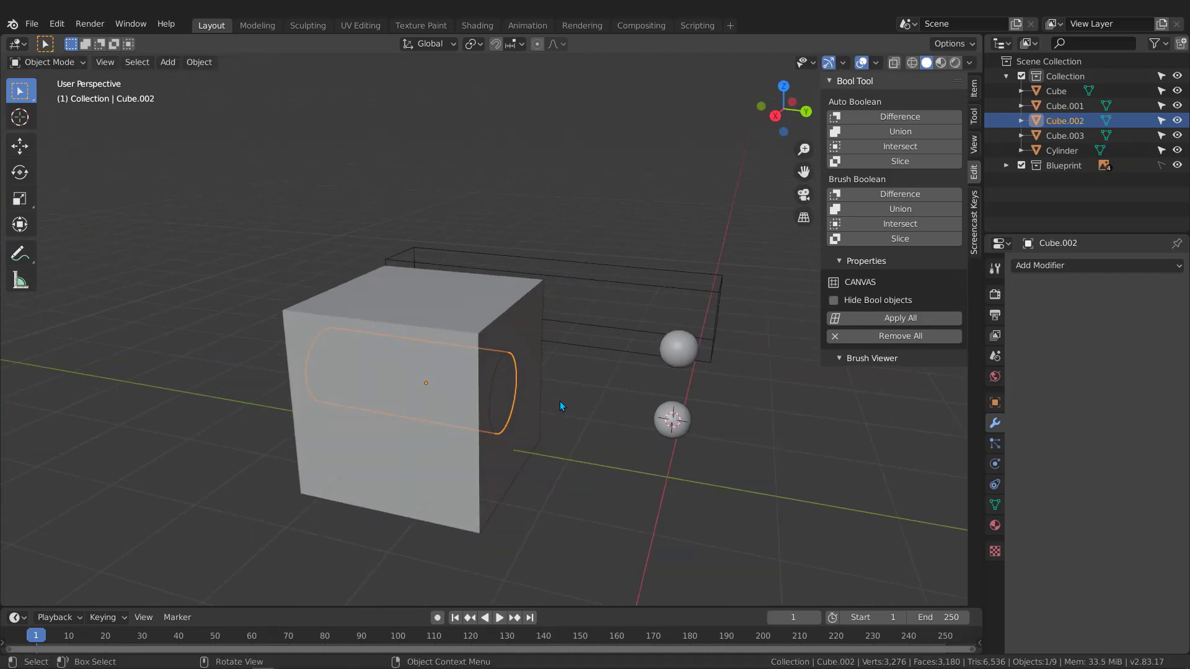
pyautogui.press('g')
pyautogui.press('y')
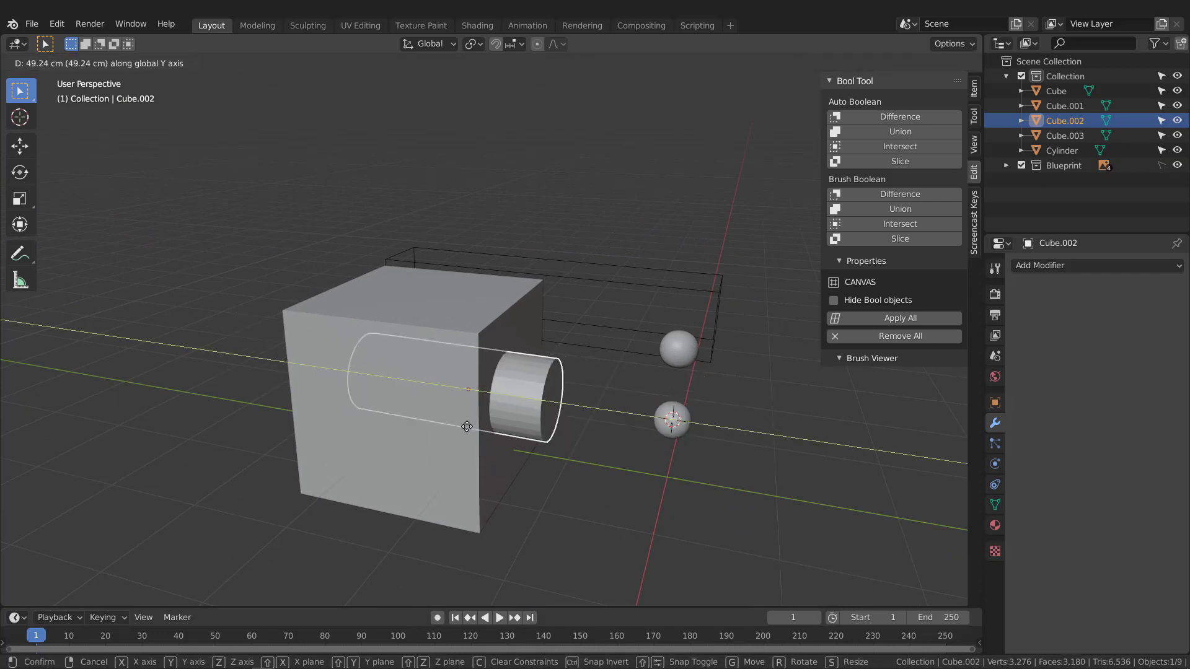
pyautogui.rightClick(603, 444)
pyautogui.moveTo(561, 399); pyautogui.dragTo(488, 388, button='middle')
pyautogui.hotkey('ctrl', 'z')
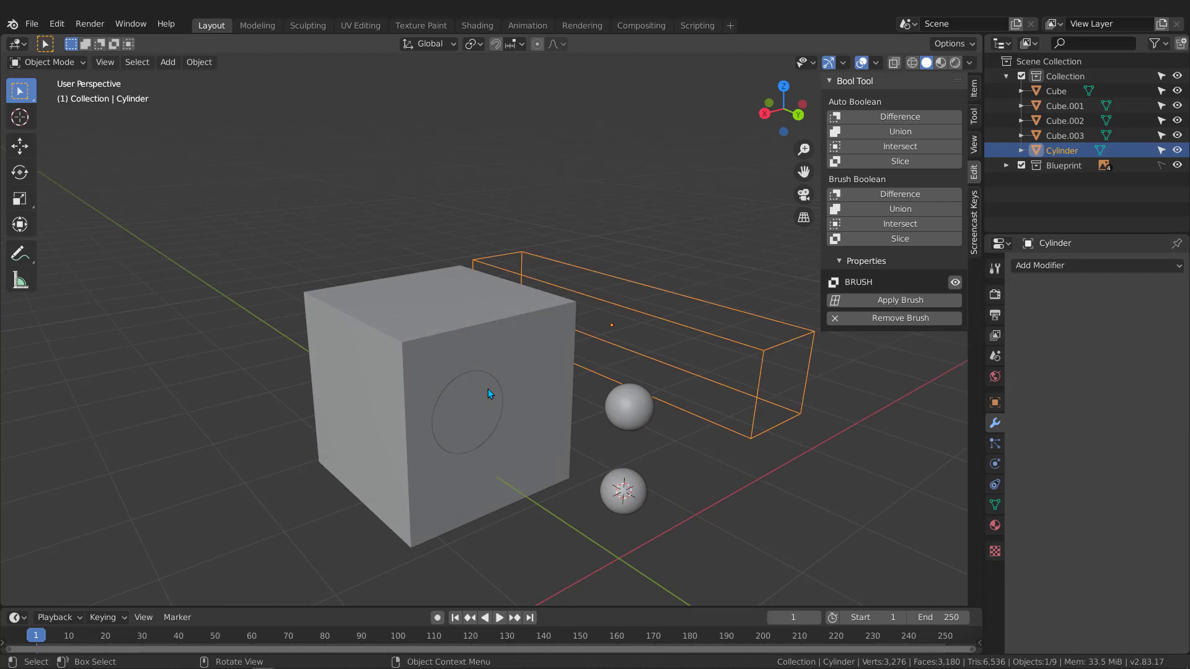
# - Undo the last move along the Y axis and delete the cylinder brush from the scene
pyautogui.hotkey('ctrl', 'z')
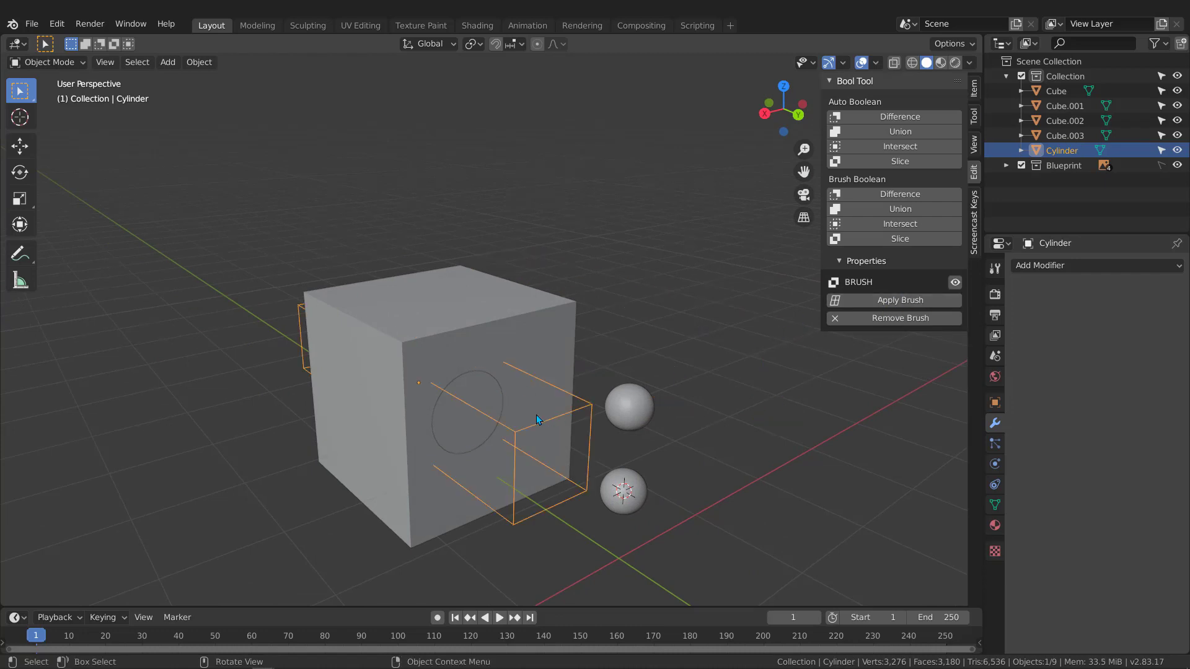
pyautogui.moveTo(448, 419); pyautogui.dragTo(419, 453, button='middle')
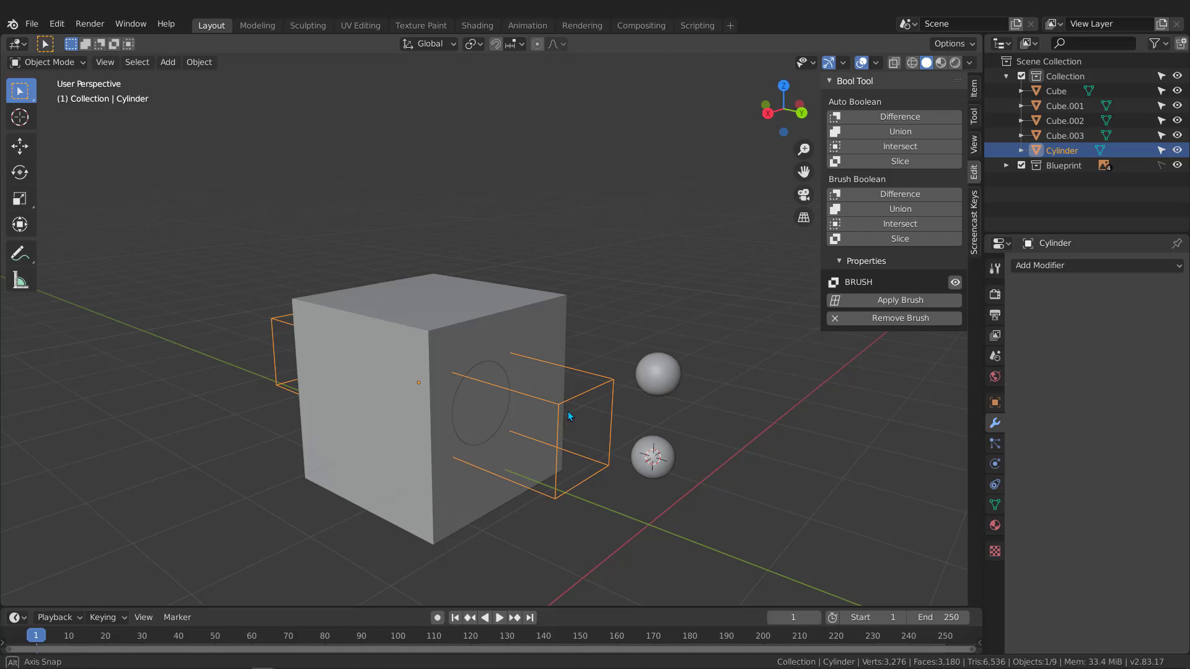
pyautogui.moveTo(568, 411); pyautogui.dragTo(582, 412, button='middle')
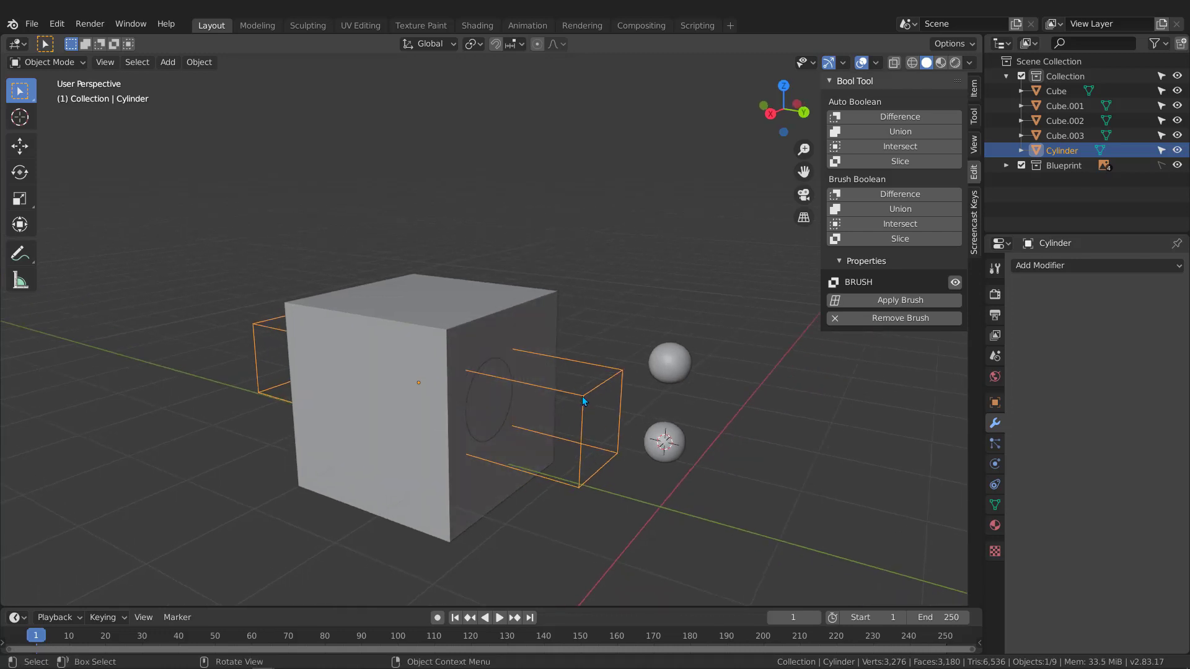
pyautogui.press('Delete')
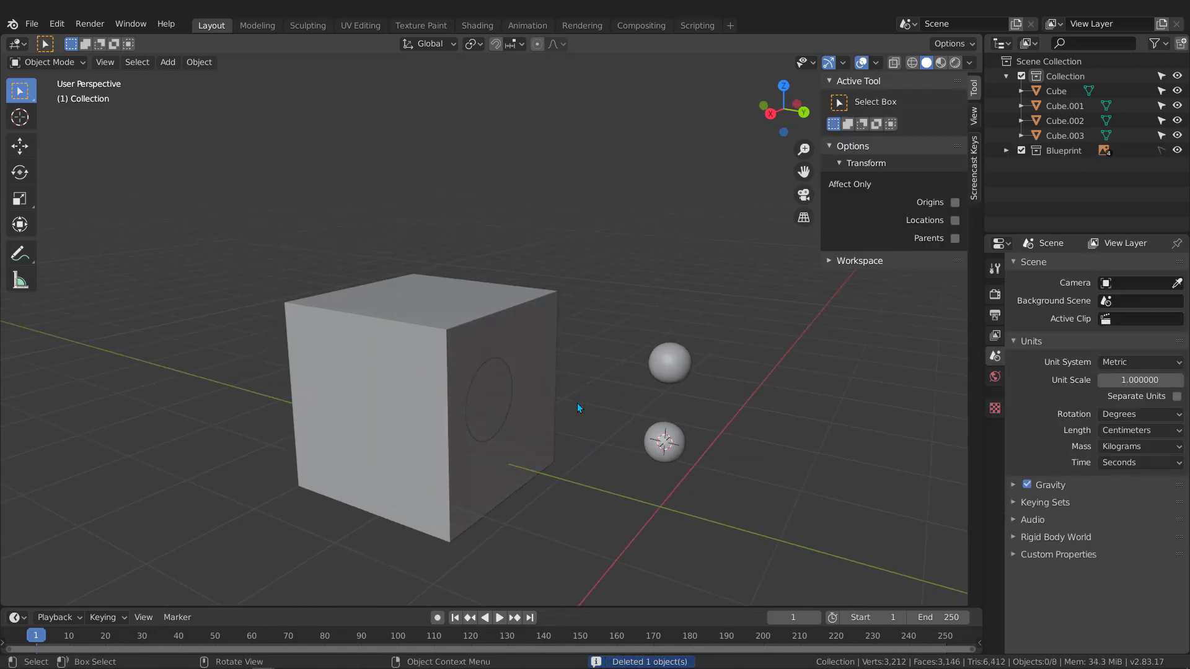
pyautogui.moveTo(574, 404); pyautogui.dragTo(558, 297, button='middle')
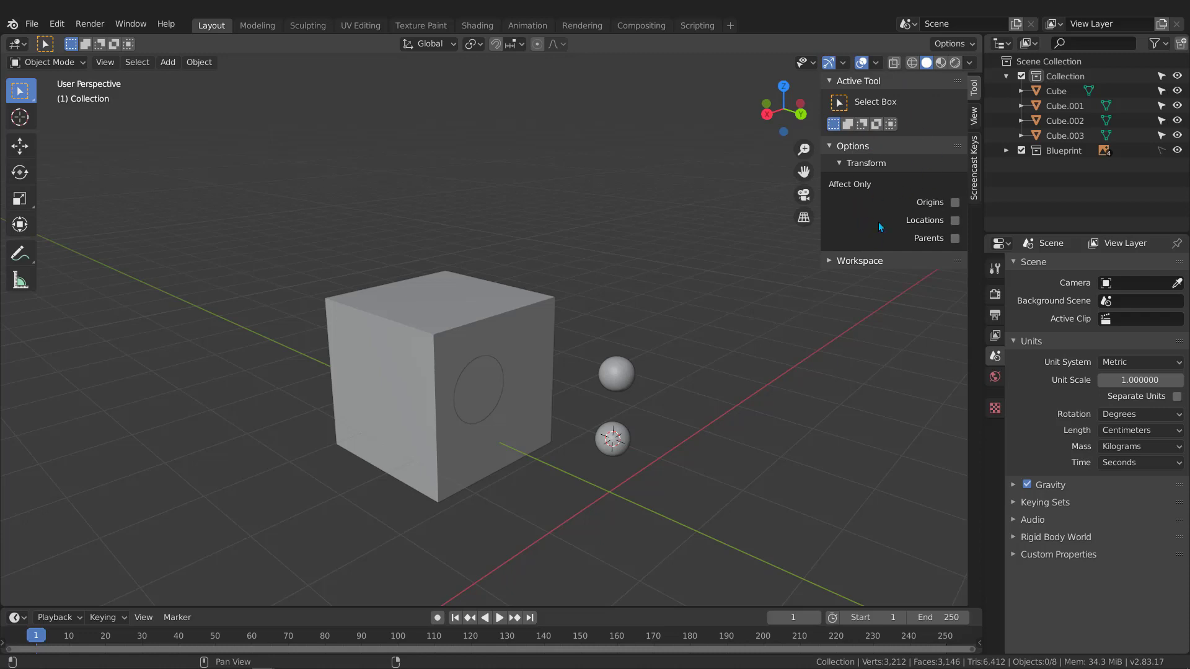
pyautogui.moveTo(539, 394)
pyautogui.mouseDown(button='middle')
pyautogui.moveTo(552, 398)
pyautogui.moveTo(512, 401)
pyautogui.moveTo(542, 440)
pyautogui.mouseUp(button='middle')
pyautogui.hotkey('shift', 'a')
pyautogui.moveTo(511, 377)
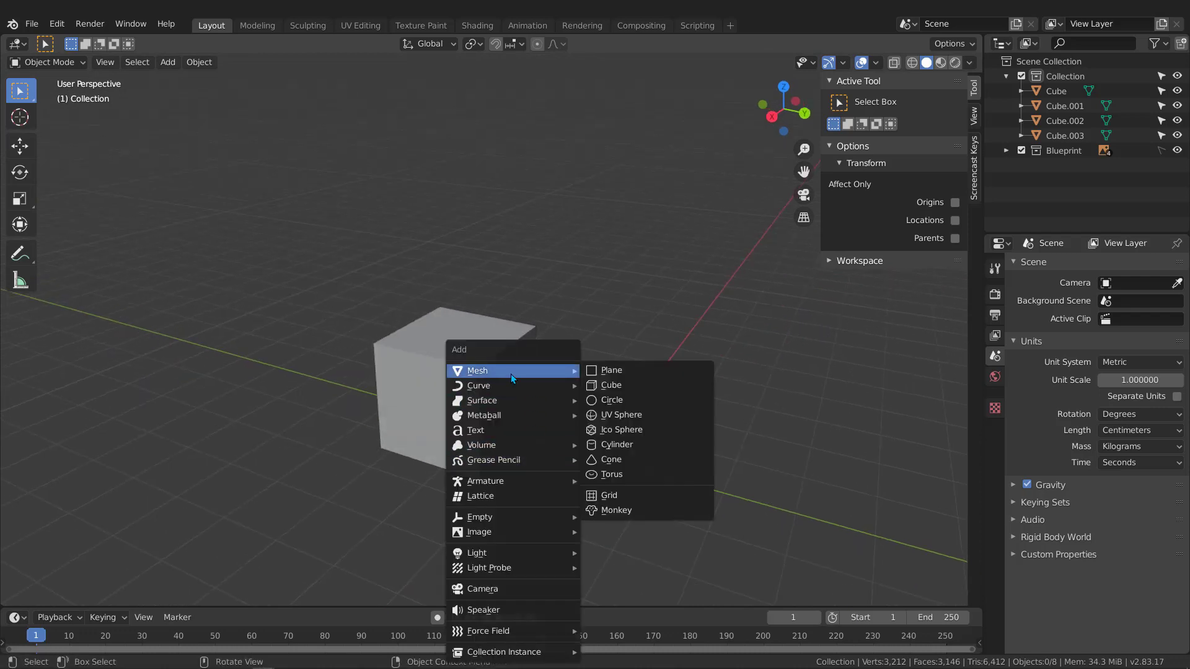
pyautogui.press('Escape')
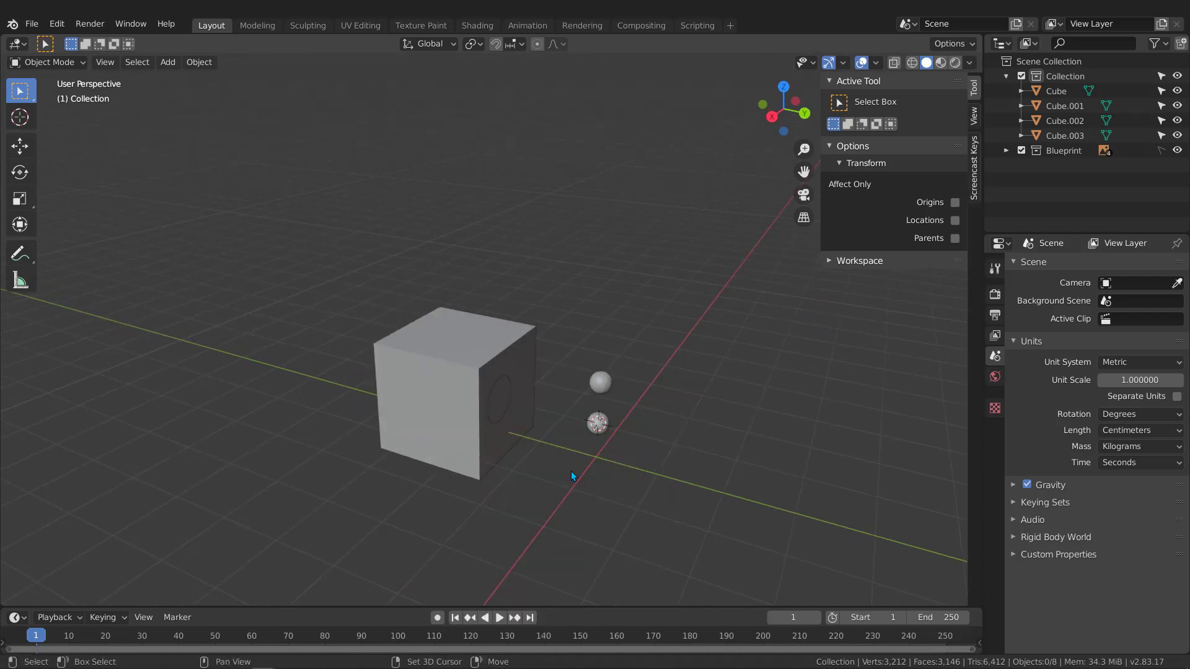
# - Add a mesh cube, scale it down and move it by about X 31, Y -154, Z 119 cm to overlap the large cube's top
pyautogui.hotkey('shift', 'a')
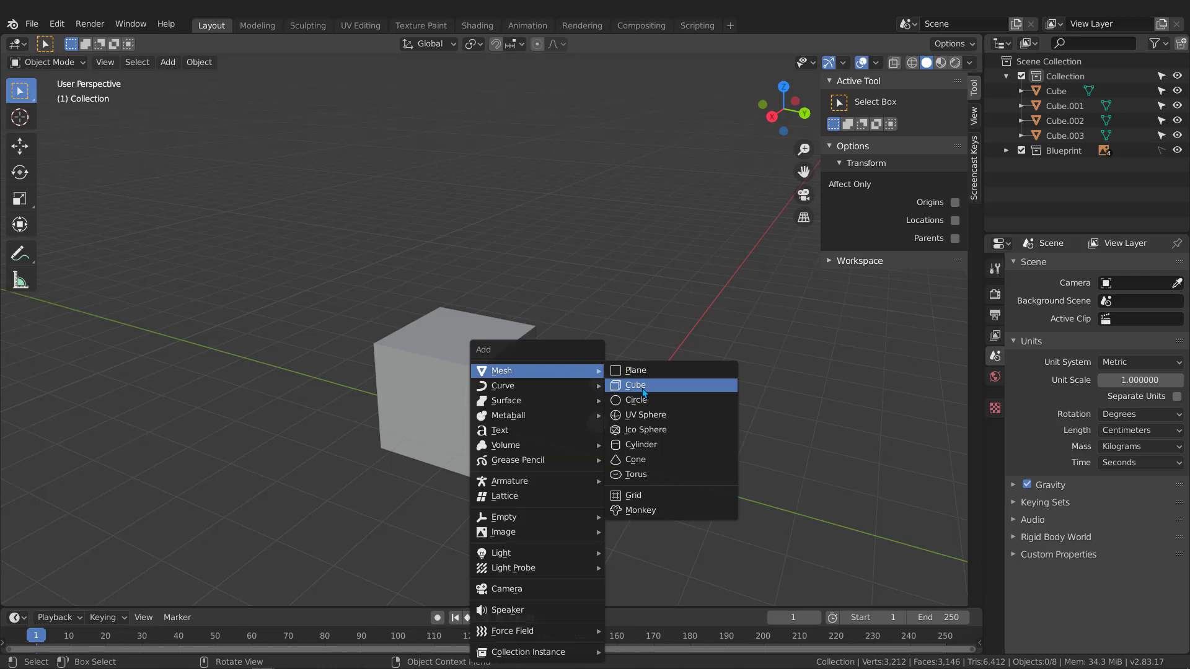
pyautogui.click(638, 385)
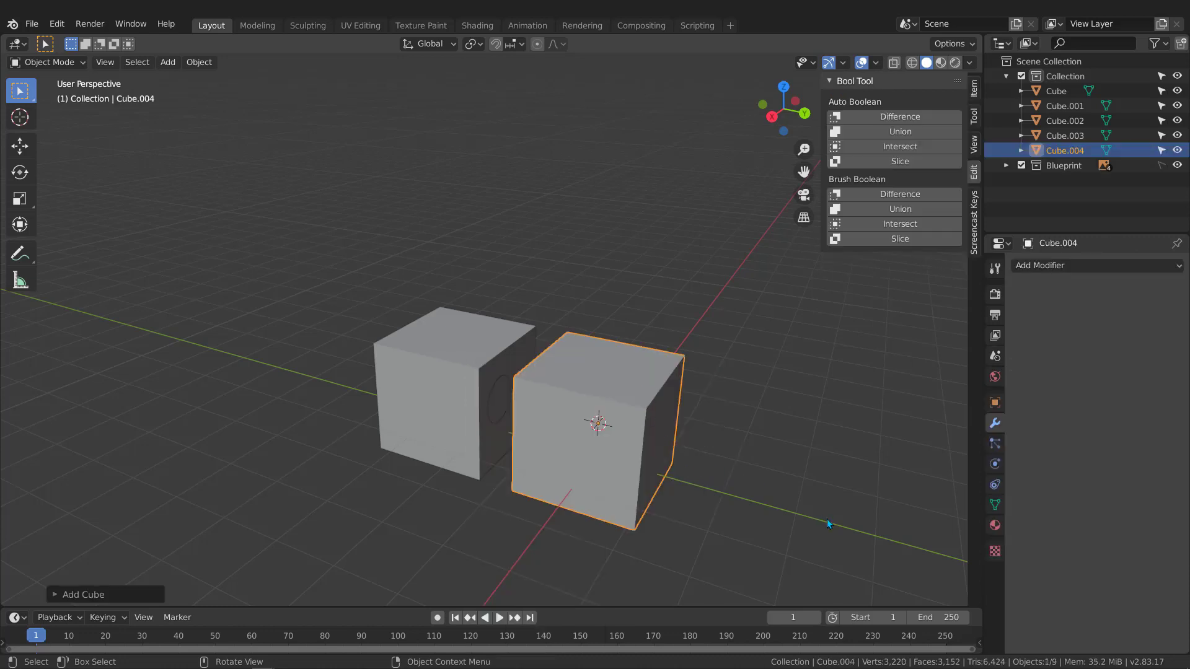
pyautogui.press('s')
pyautogui.click(696, 478)
pyautogui.press('g')
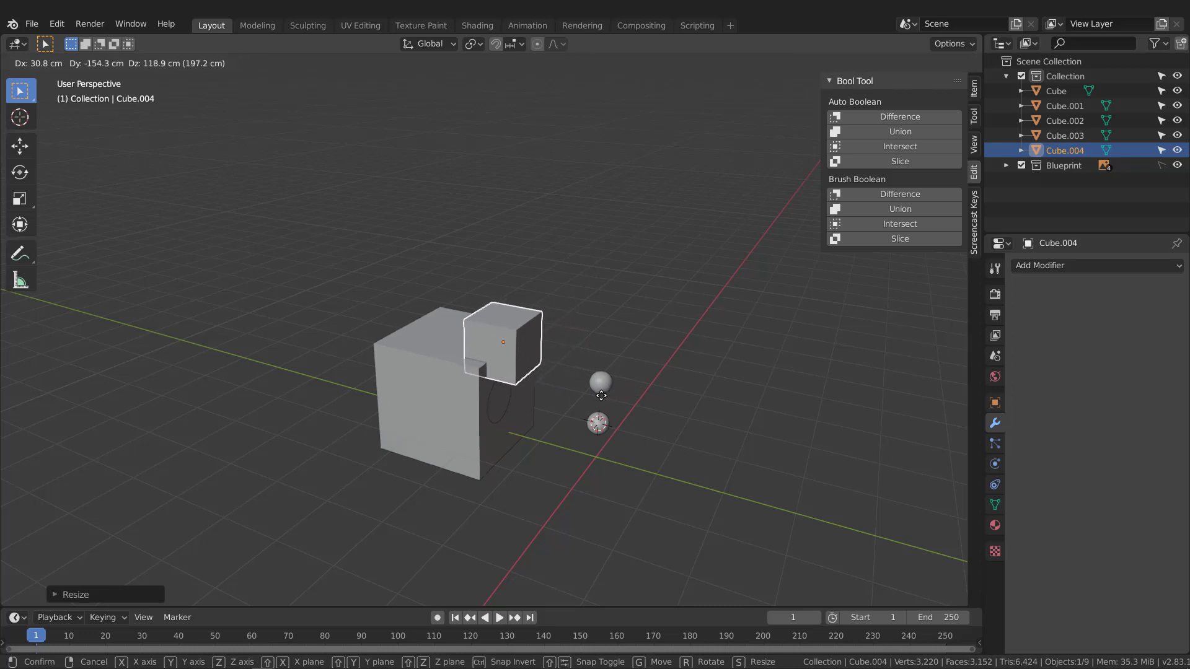
pyautogui.click(601, 395)
pyautogui.moveTo(671, 343); pyautogui.dragTo(623, 377, button='middle')
pyautogui.press('s')
pyautogui.press('y')
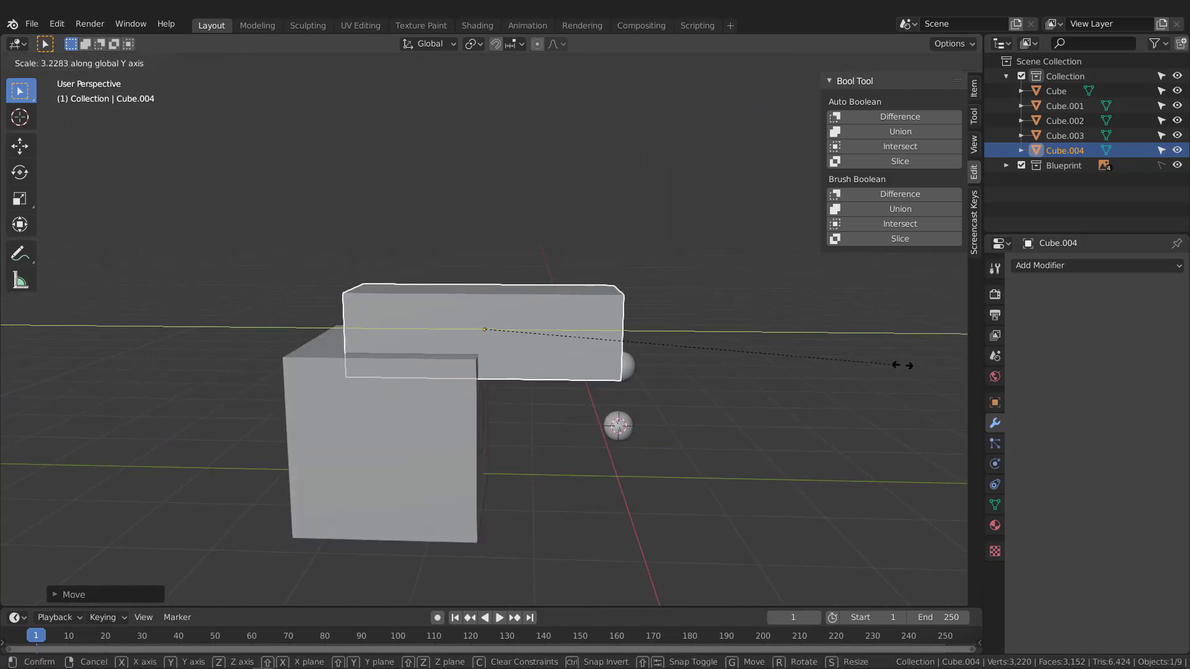
pyautogui.rightClick(231, 373)
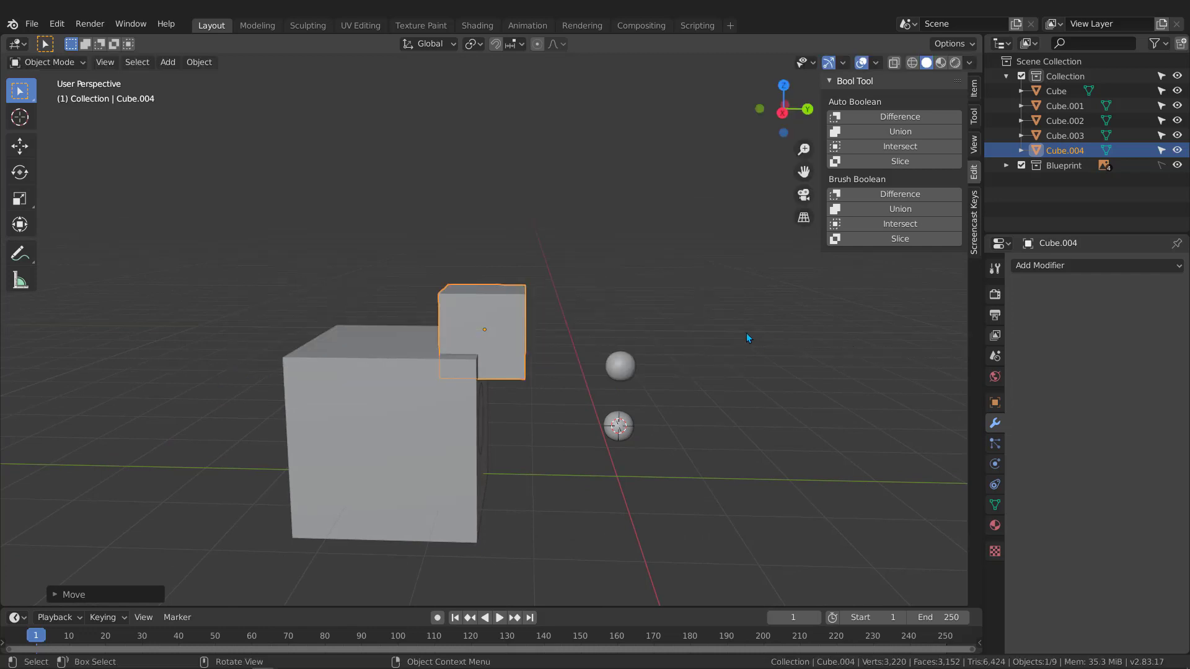
# - Stretch the small cube along the global Y axis into a long box extending past the large cube
pyautogui.moveTo(746, 334); pyautogui.dragTo(714, 348, button='middle')
pyautogui.press('s')
pyautogui.press('y')
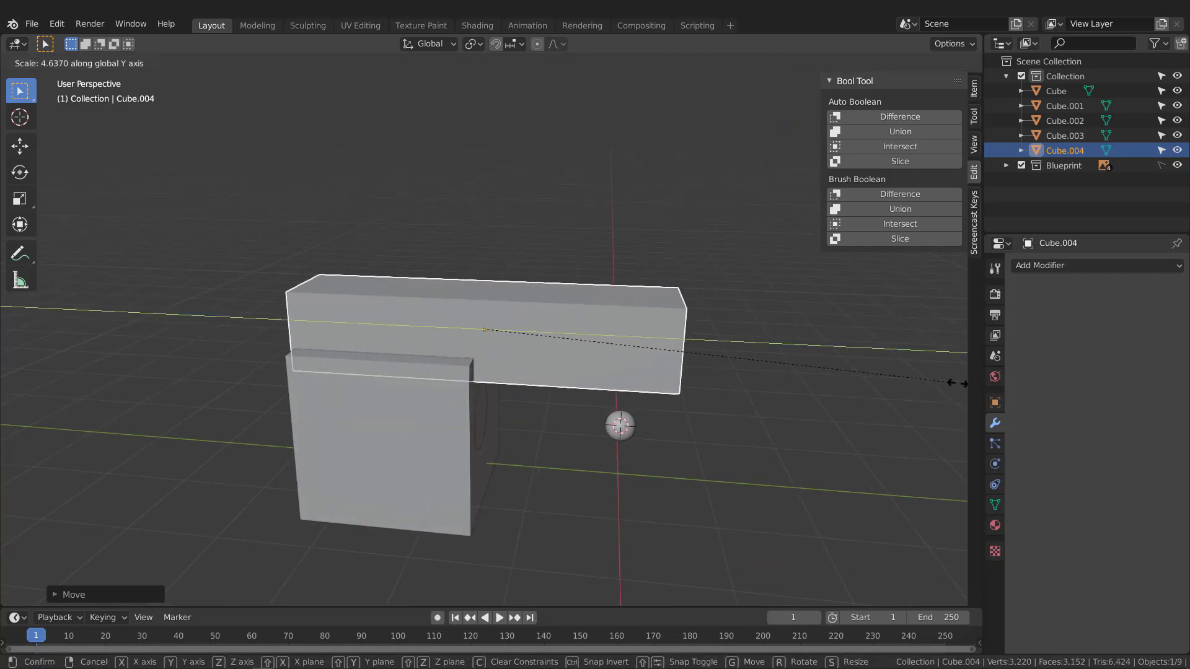
pyautogui.click(95, 392)
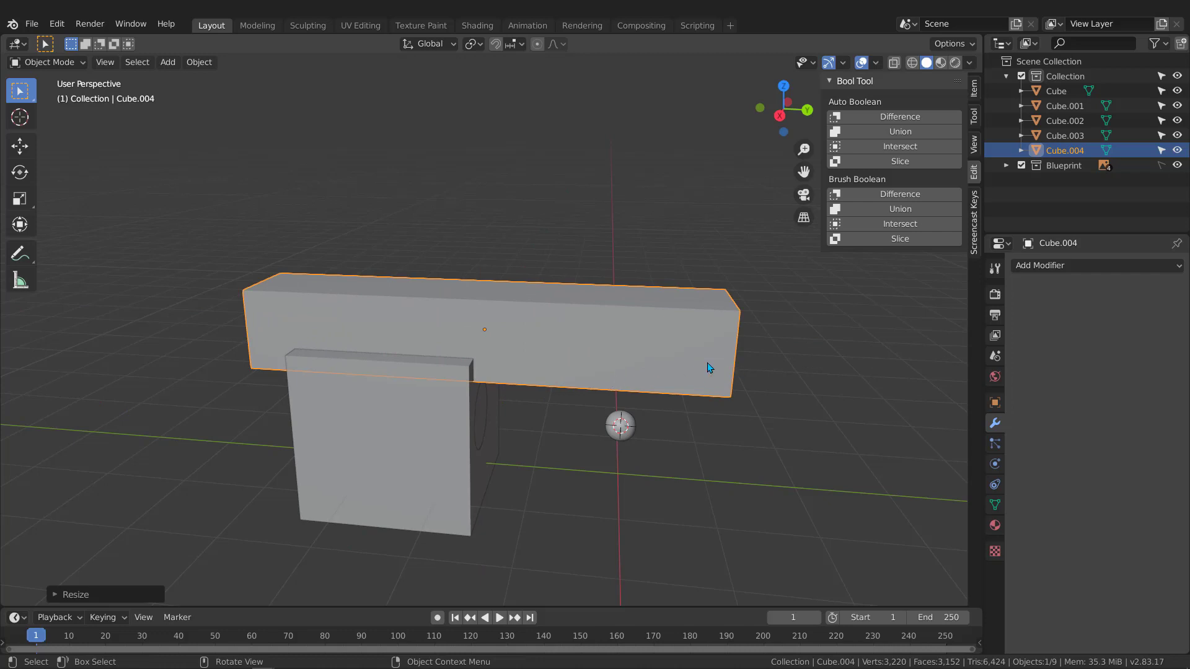
# - Slide the long box along the global Y axis so it passes over both ends of the large cube
pyautogui.press('g')
pyautogui.press('y')
pyautogui.click(626, 360)
pyautogui.moveTo(542, 372); pyautogui.dragTo(481, 349, button='middle')
pyautogui.scroll(2, 508, 316)
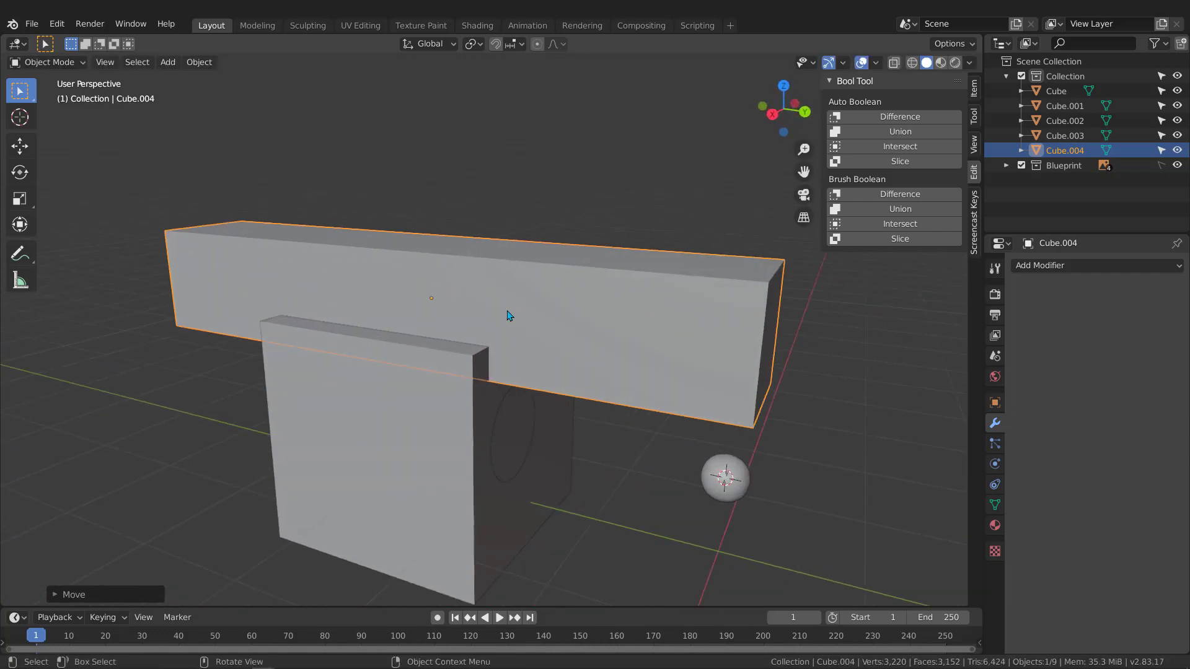
# - Add the large cube to the selection with the long box, making the large cube the active object
pyautogui.keyDown('shift'); pyautogui.click(452, 455); pyautogui.keyUp('shift')
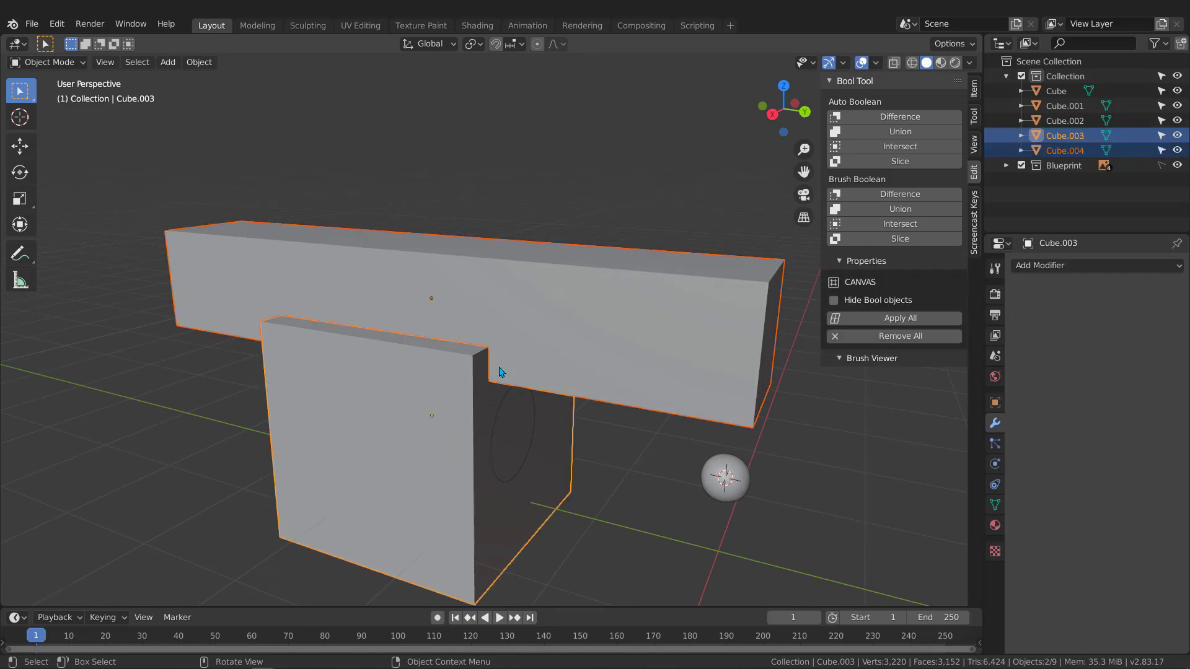
pyautogui.moveTo(499, 368); pyautogui.dragTo(497, 369, button='middle')
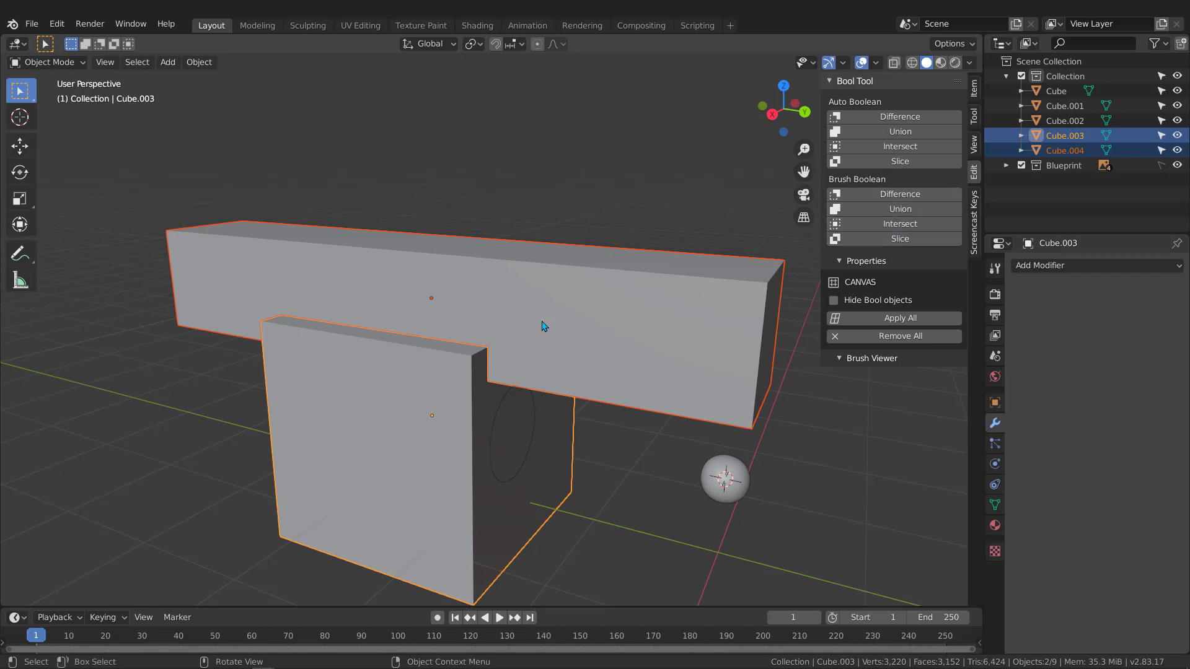
pyautogui.moveTo(502, 308); pyautogui.dragTo(475, 303, button='middle')
pyautogui.scroll(-4, 479, 301)
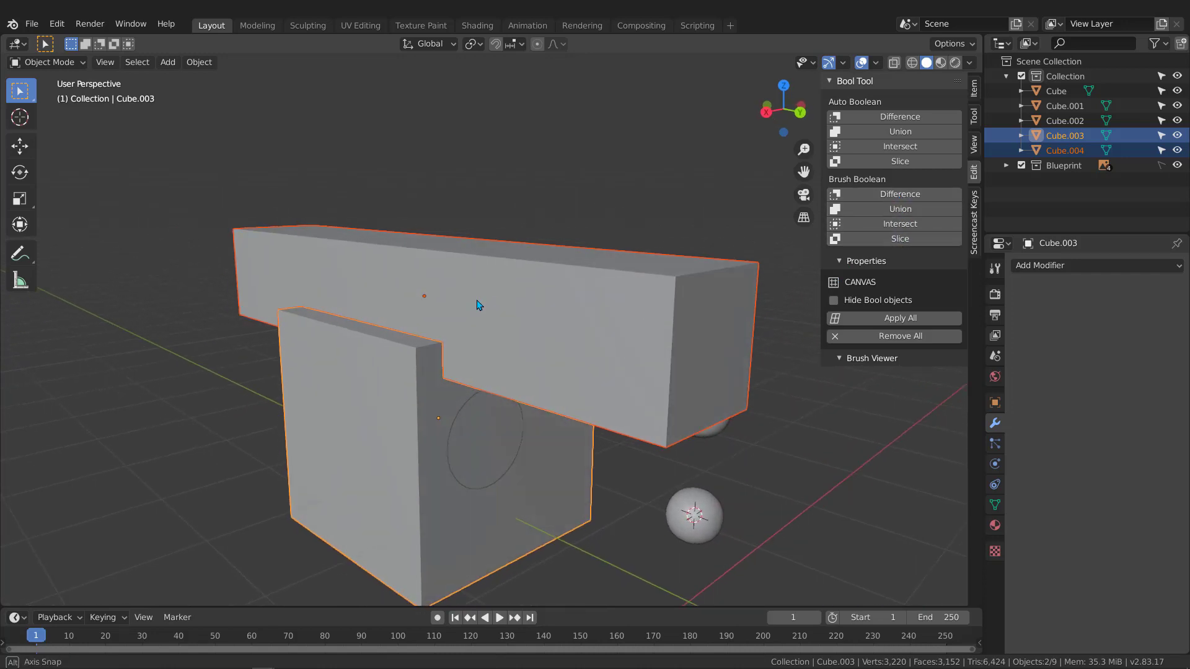
pyautogui.moveTo(439, 334); pyautogui.dragTo(484, 328, button='middle')
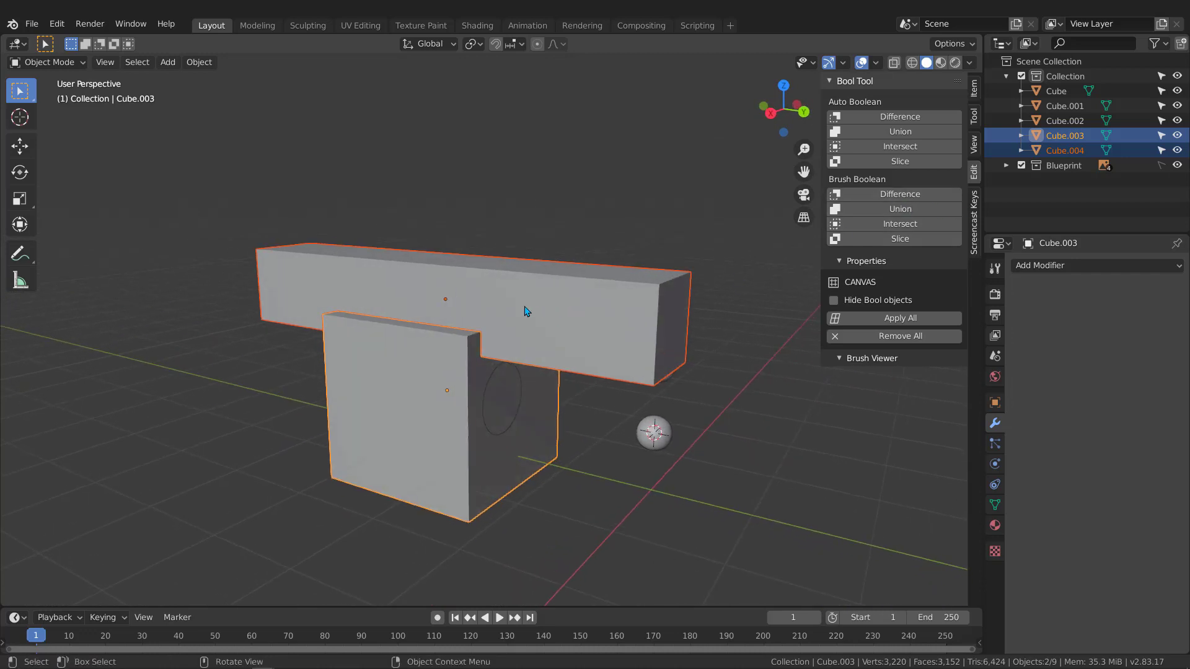
# - Try a Brush Boolean Difference cutting the long box from the large cube, inspect the groove, and undo it
pyautogui.press('ctrl+KP_Subtract')
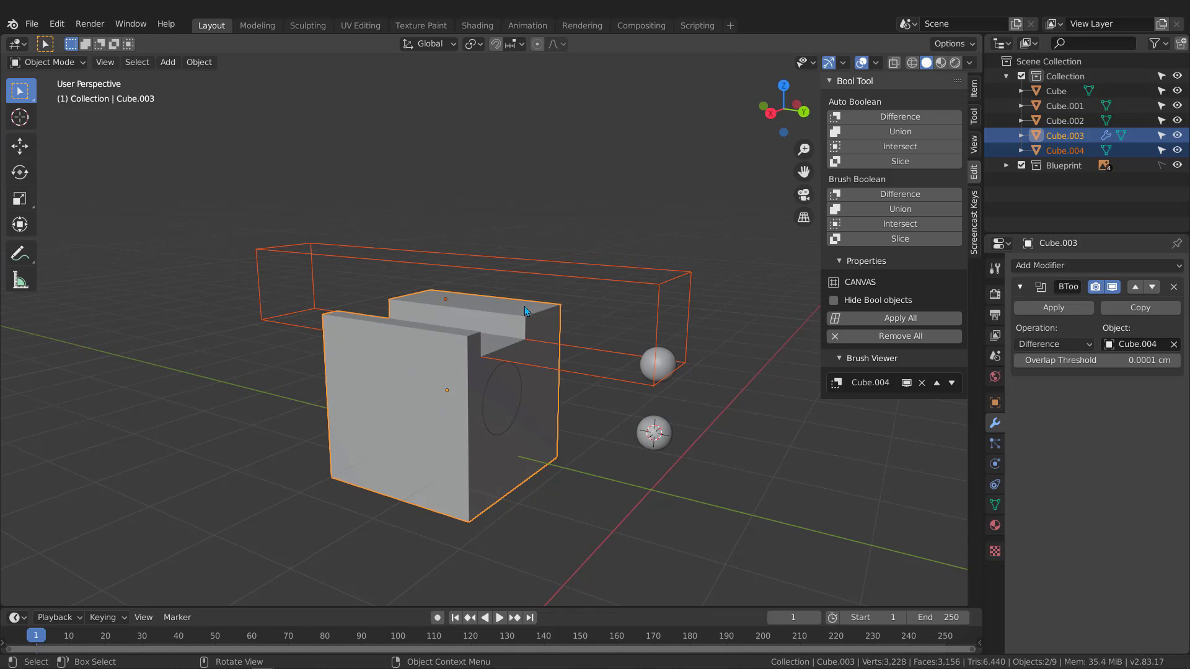
pyautogui.moveTo(524, 306)
pyautogui.mouseDown(button='middle')
pyautogui.moveTo(520, 347)
pyautogui.moveTo(517, 318)
pyautogui.mouseUp(button='middle')
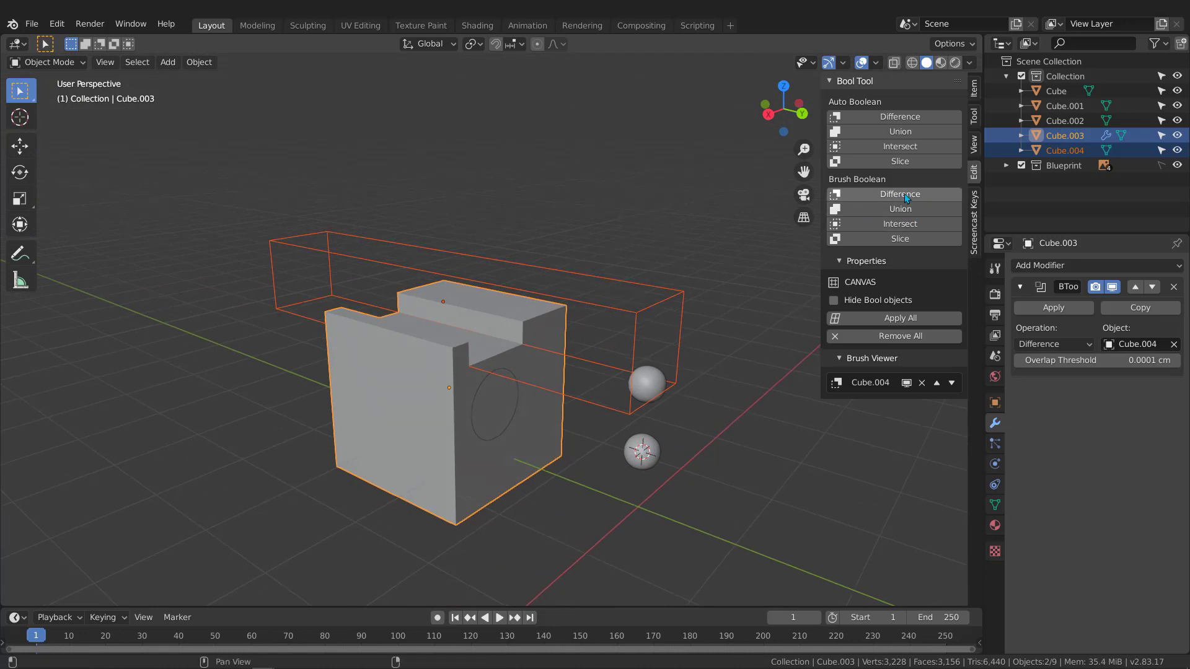
pyautogui.moveTo(455, 298); pyautogui.dragTo(477, 302, button='middle')
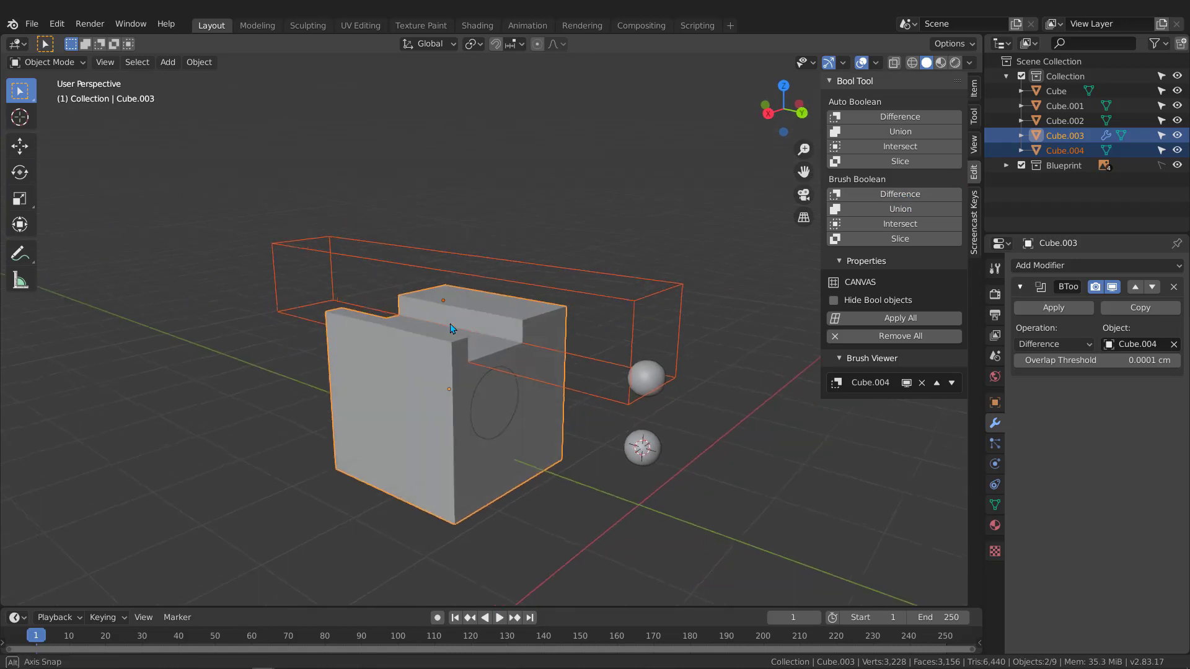
pyautogui.click(900, 209)
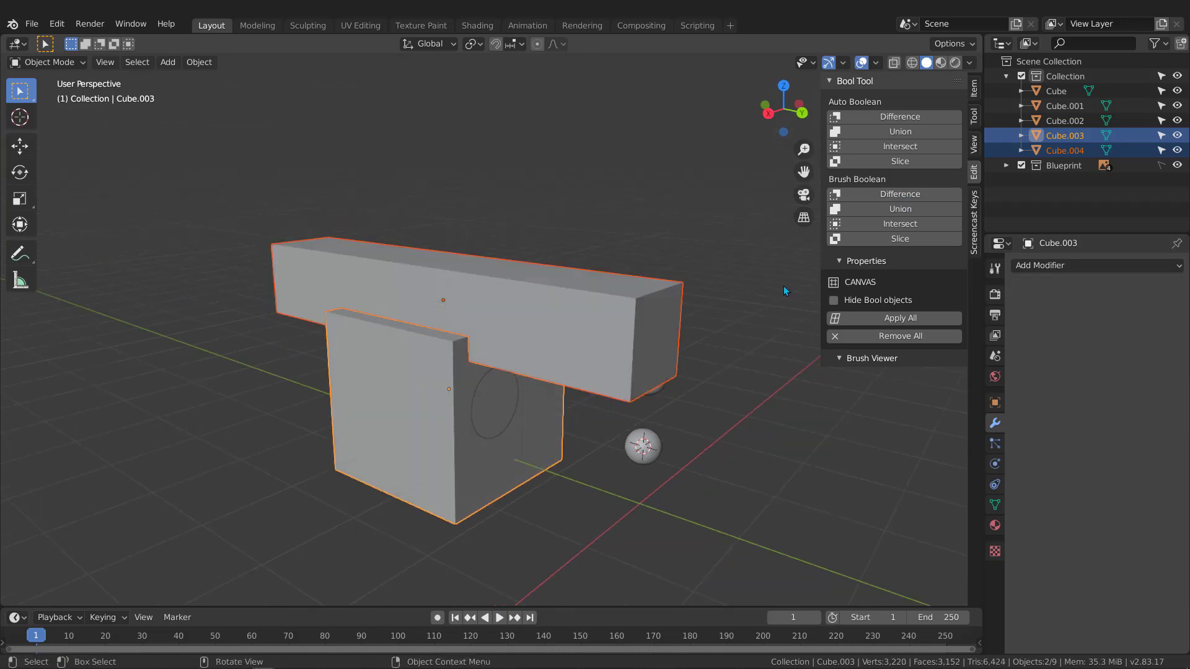
# - Try a Brush Boolean Union of the large cube and the long box, inspect the joined shape up close, and undo it
pyautogui.click(900, 211)
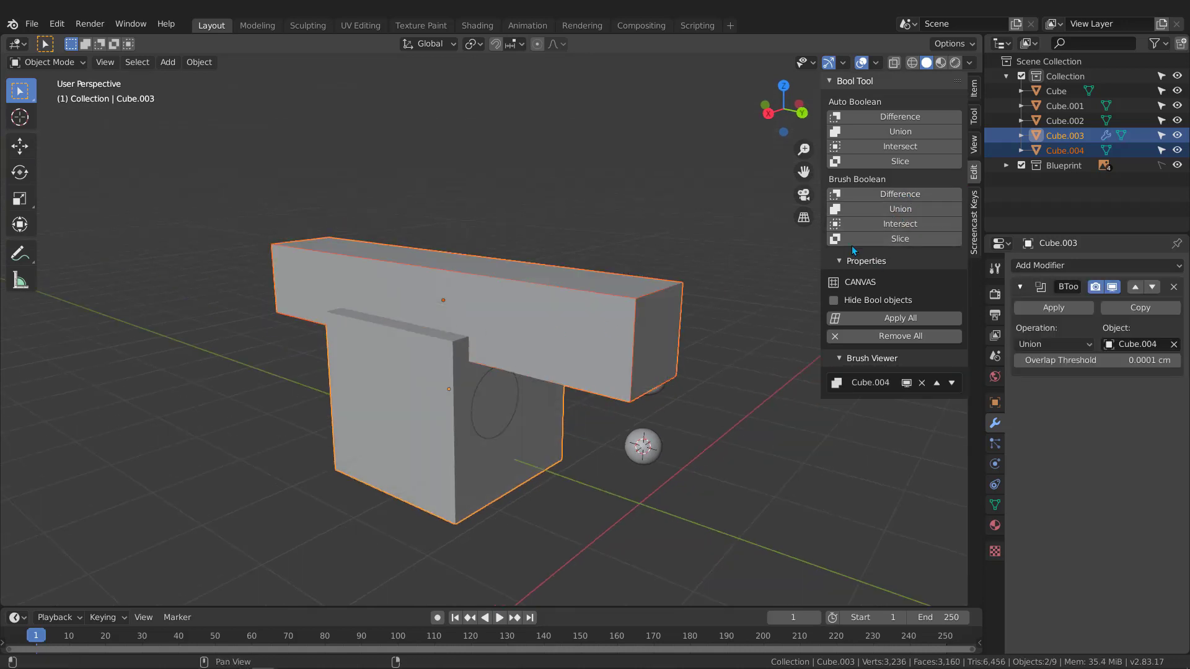
pyautogui.scroll(2, 400, 394)
pyautogui.scroll(2, 428, 372)
pyautogui.moveTo(447, 354); pyautogui.dragTo(497, 372, button='middle')
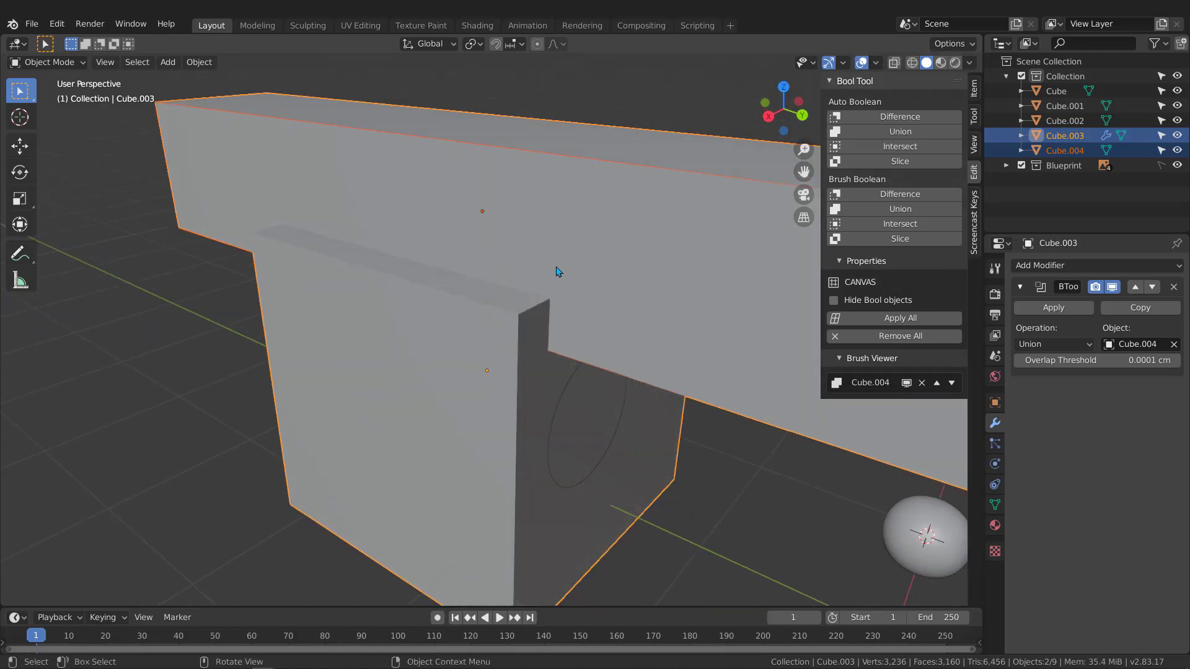
pyautogui.scroll(-2, 515, 340)
pyautogui.moveTo(556, 330); pyautogui.dragTo(490, 334, button='middle')
pyautogui.hotkey('ctrl', 'z')
pyautogui.scroll(-2, 520, 321)
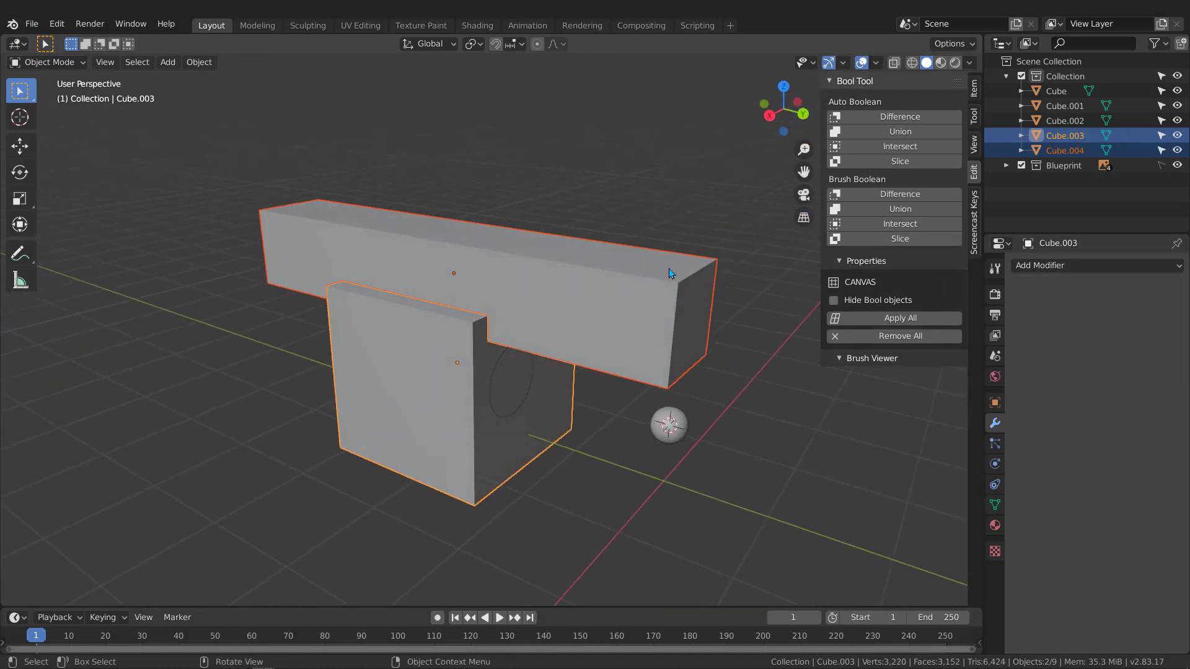
# - Slice the large cube along the long box with a Brush Boolean Slice and inspect the cut on its top edge
pyautogui.moveTo(620, 271); pyautogui.dragTo(599, 269, button='middle')
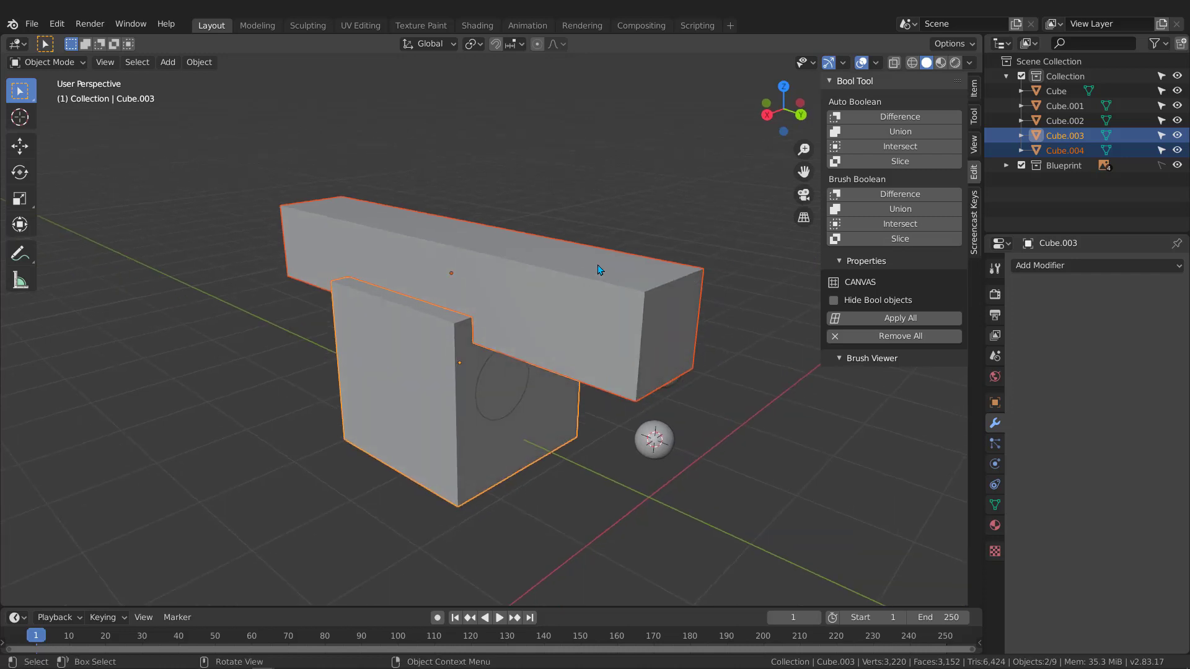
pyautogui.press('ctrl+KP_Divide')
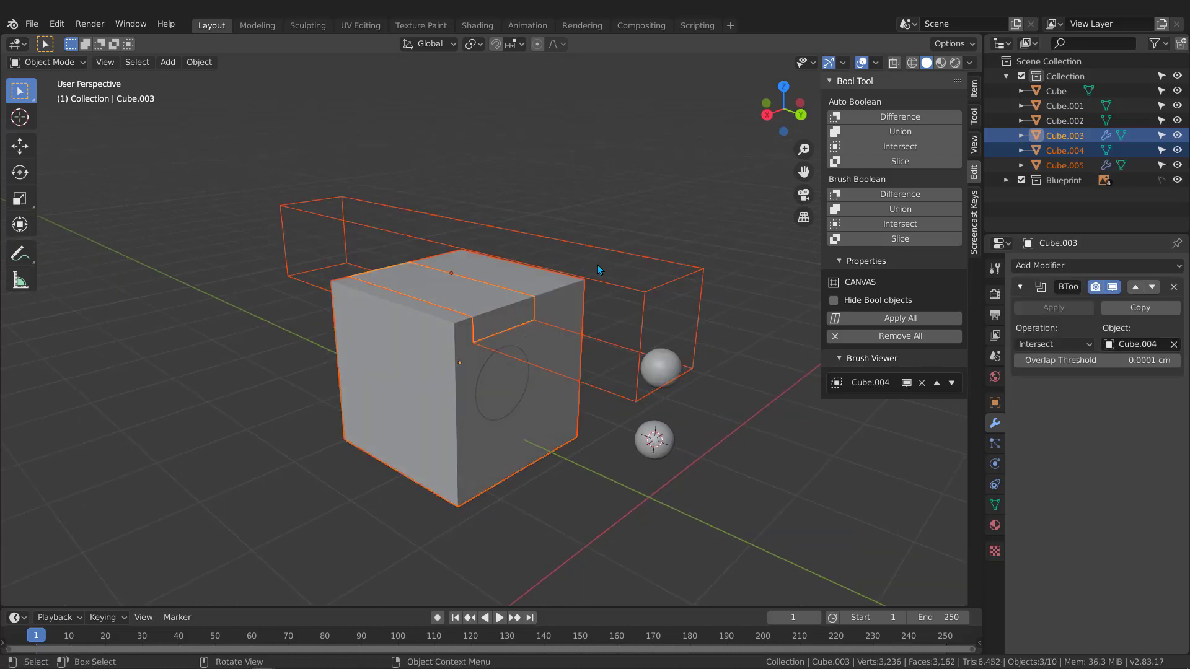
pyautogui.moveTo(464, 369); pyautogui.dragTo(435, 366, button='middle')
pyautogui.moveTo(478, 345); pyautogui.dragTo(532, 327, button='middle')
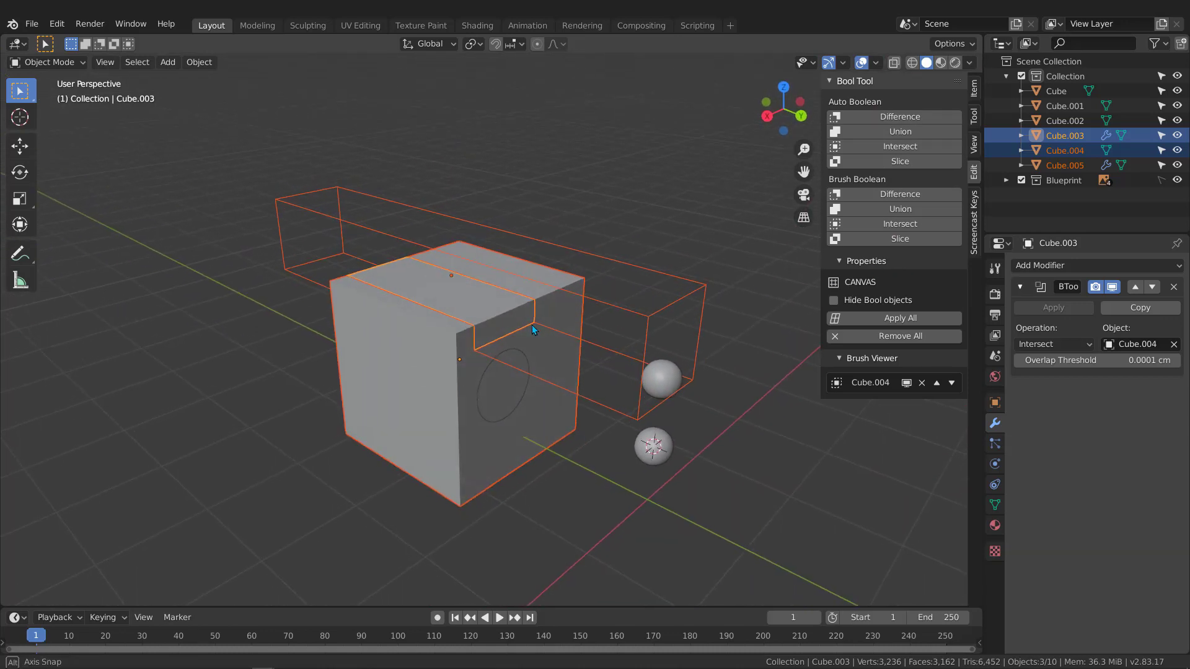